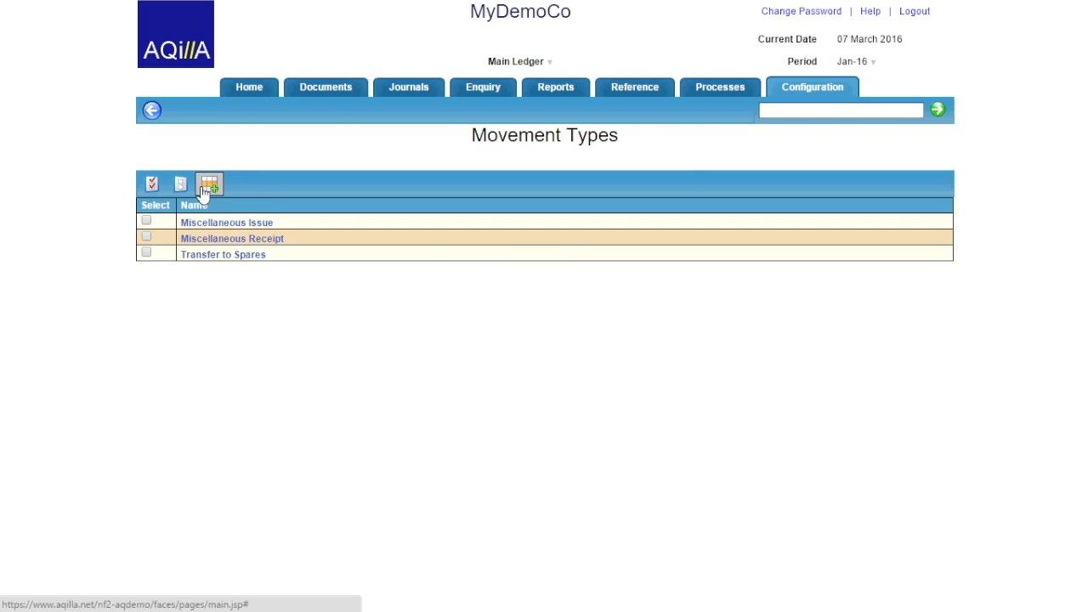
Start a new Issue movement type named 'Stock Adjustment Down', keeping Main as source location.
{"action": "left_click", "coordinate": [208, 185]}
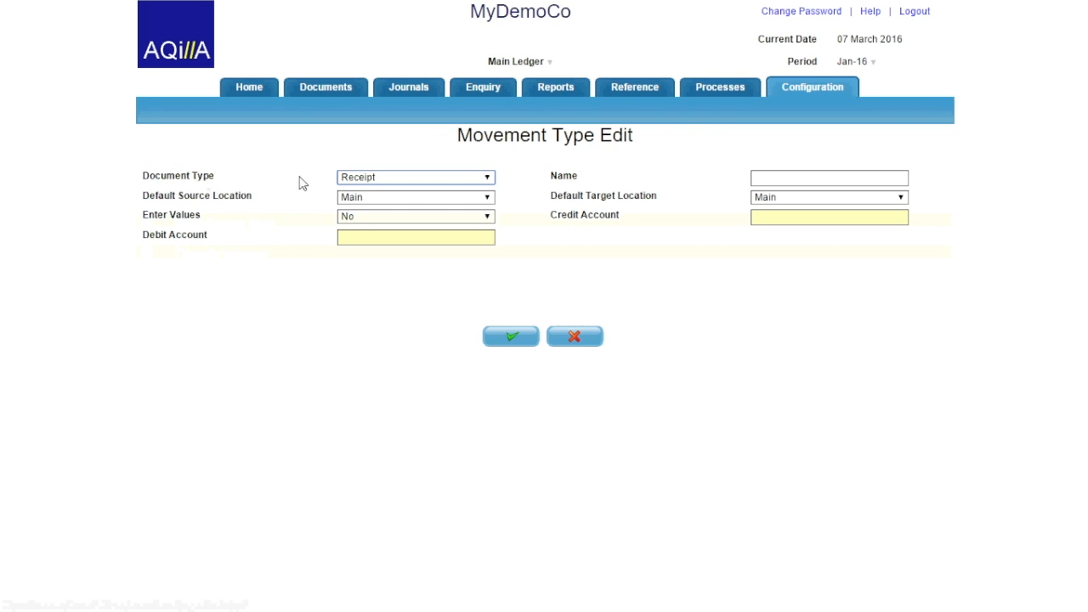
{"action": "left_click", "coordinate": [358, 180]}
{"action": "left_click", "coordinate": [353, 202]}
{"action": "left_click", "coordinate": [764, 175]}
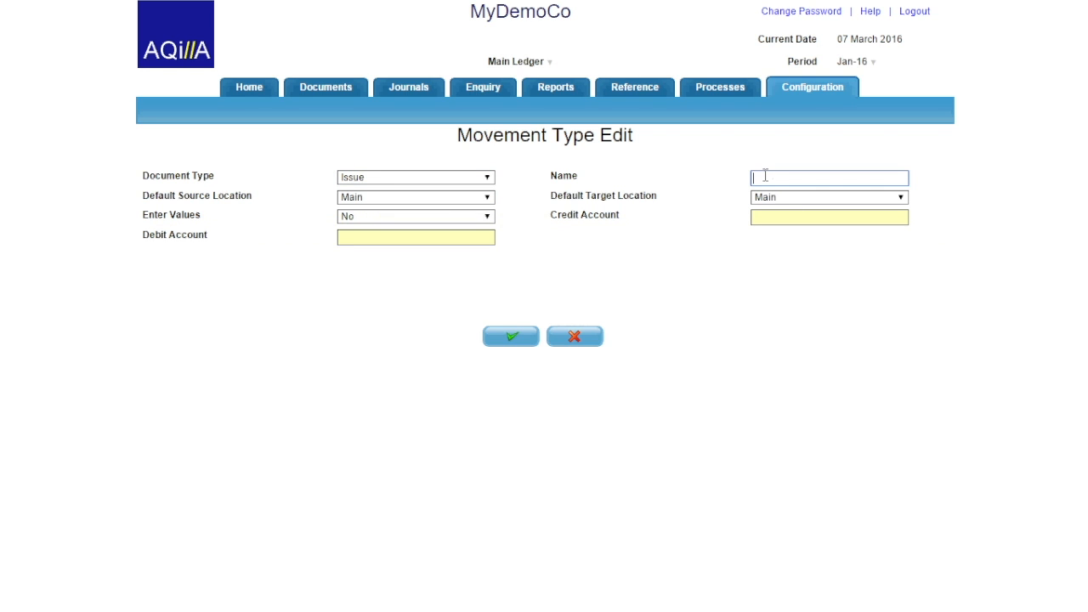
{"action": "type", "text": "Stock Adjustment Down"}
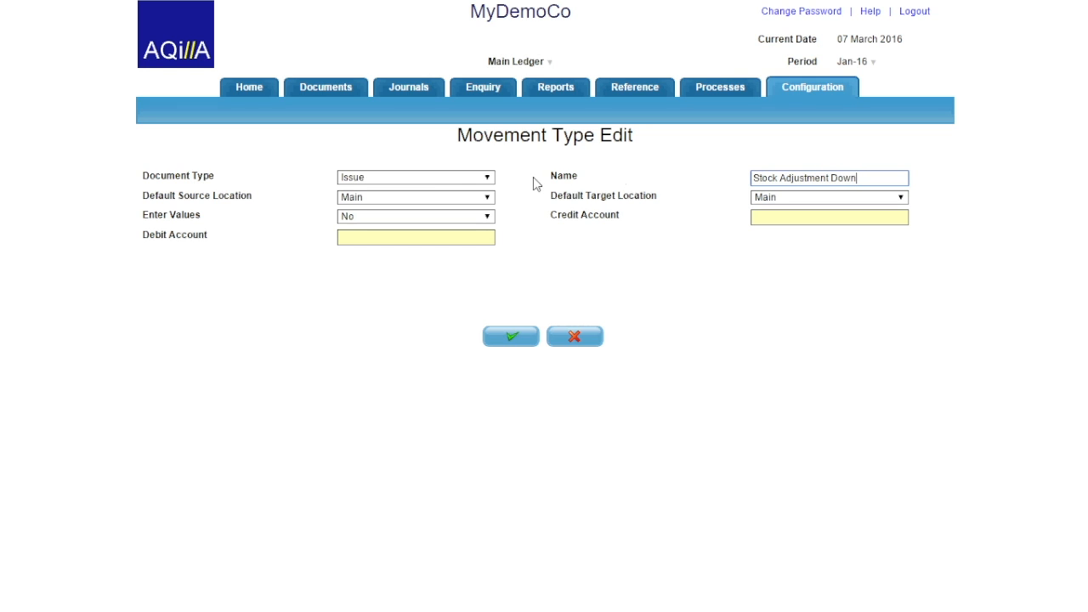
{"action": "left_click", "coordinate": [489, 198]}
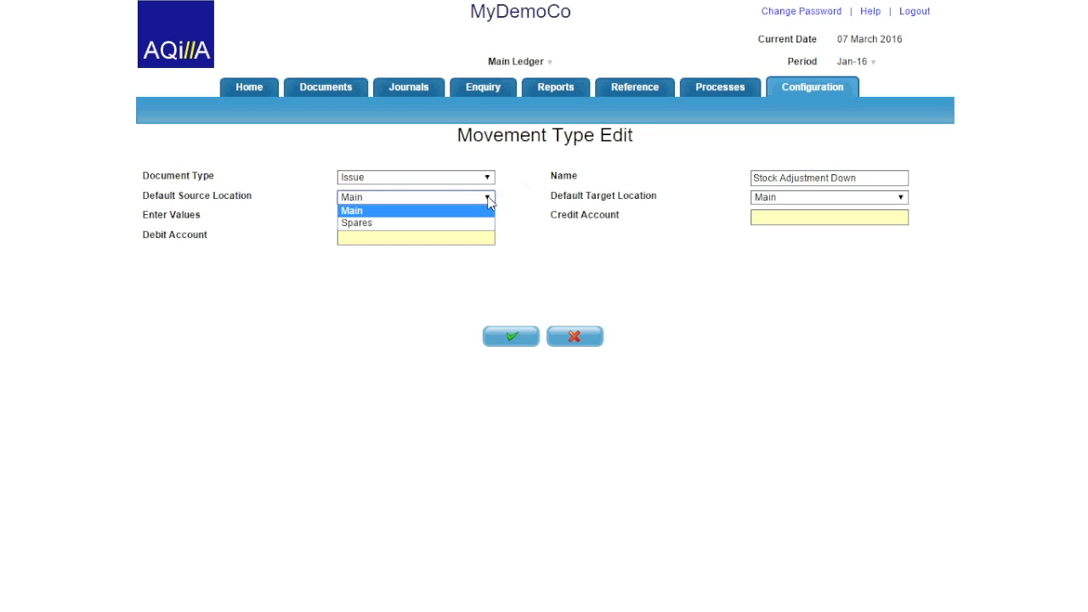
{"action": "left_click", "coordinate": [489, 202]}
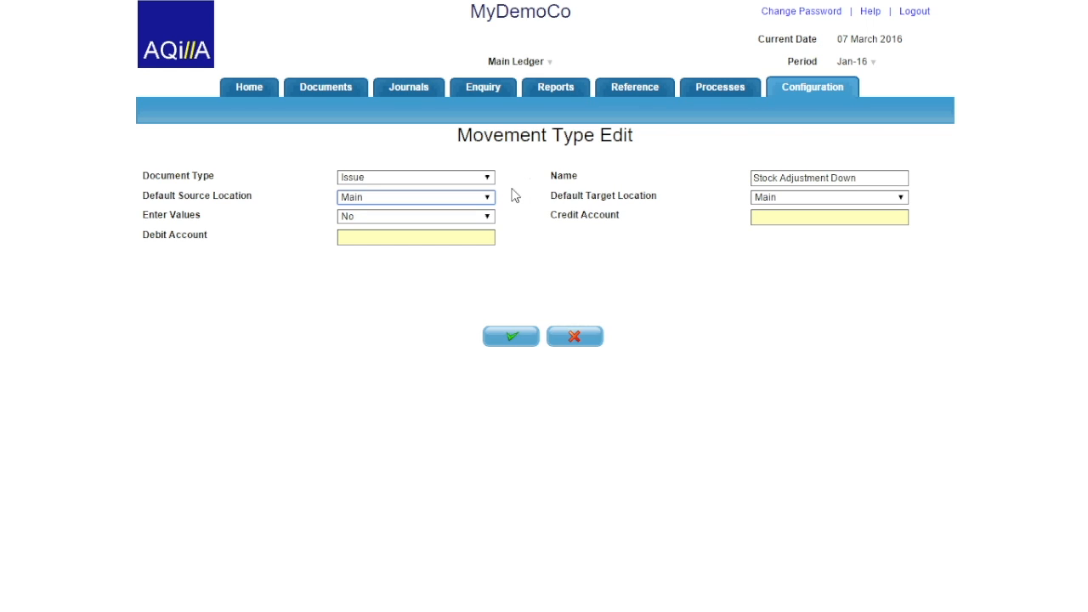
Set debit account P5000 Stock Adjustment and credit B5500 Stock, save, and return to the list.
{"action": "left_click", "coordinate": [447, 240]}
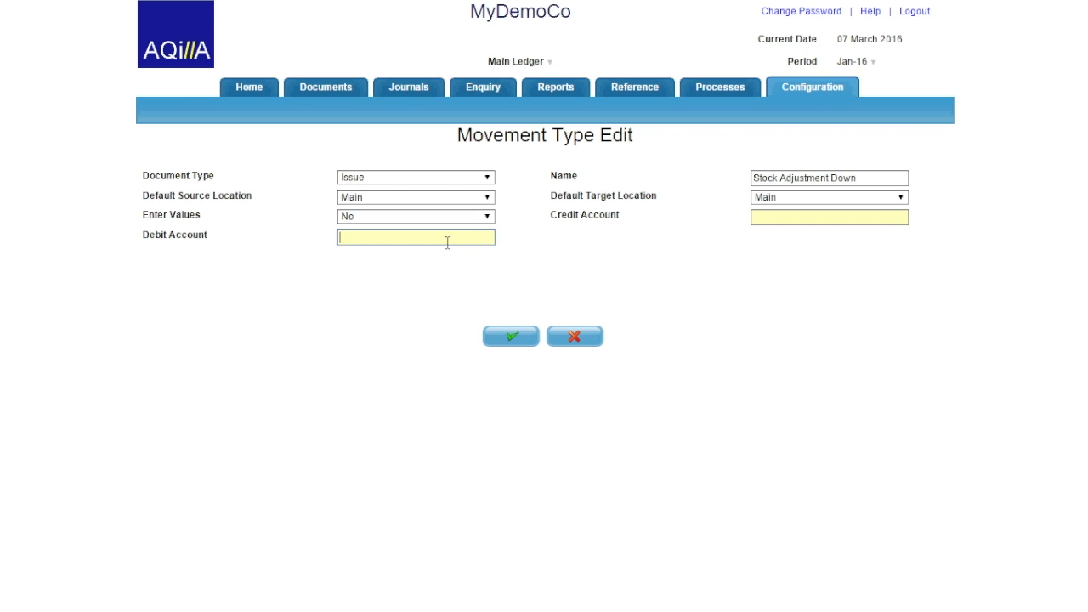
{"action": "type", "text": "P5000"}
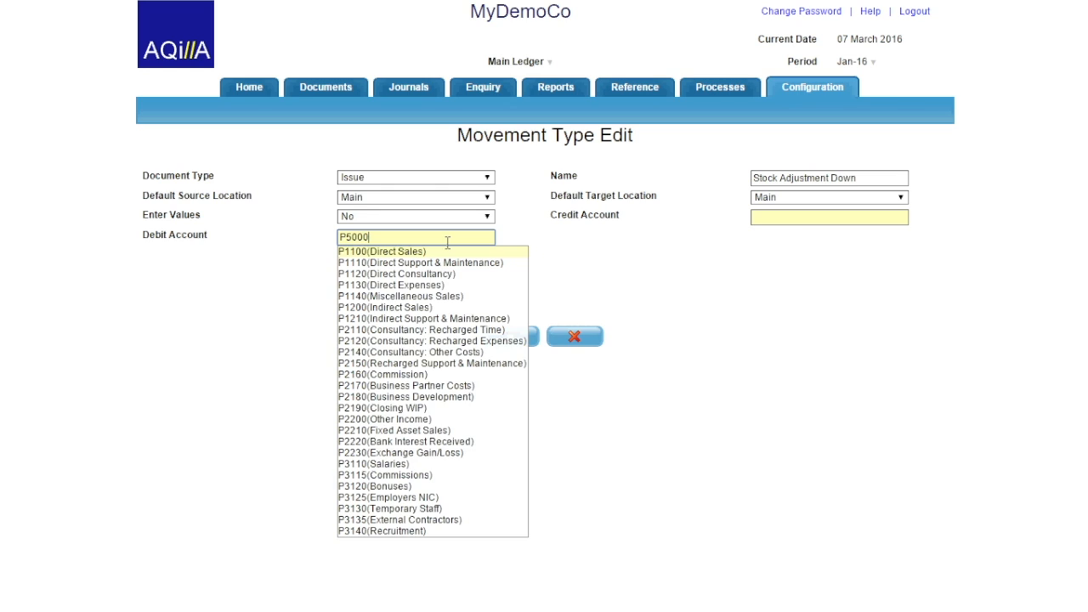
{"action": "left_click", "coordinate": [444, 252]}
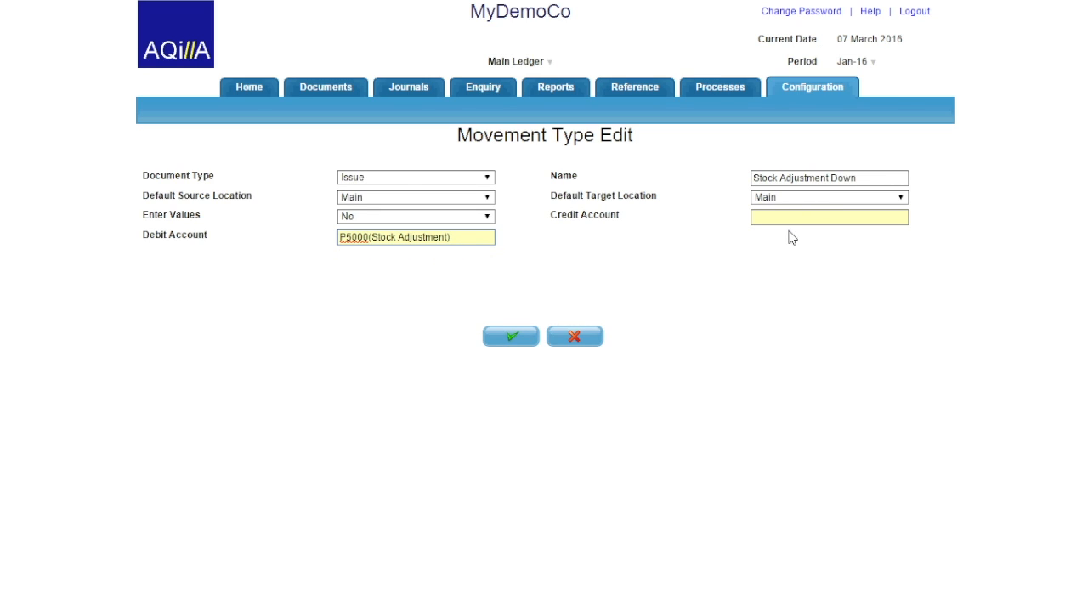
{"action": "left_click", "coordinate": [790, 218]}
{"action": "type", "text": "B"}
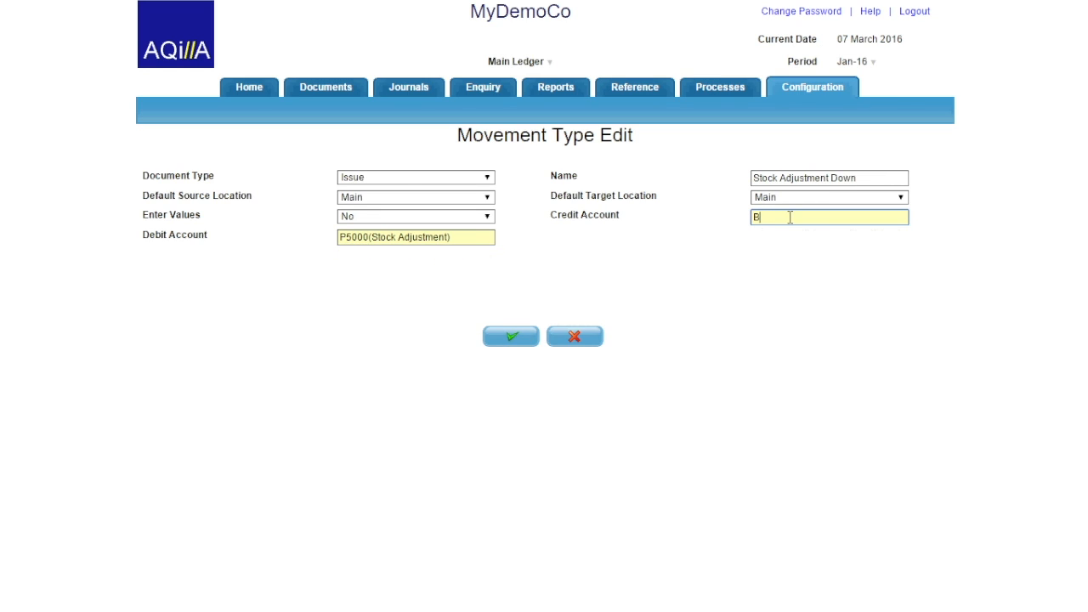
{"action": "type", "text": "5500"}
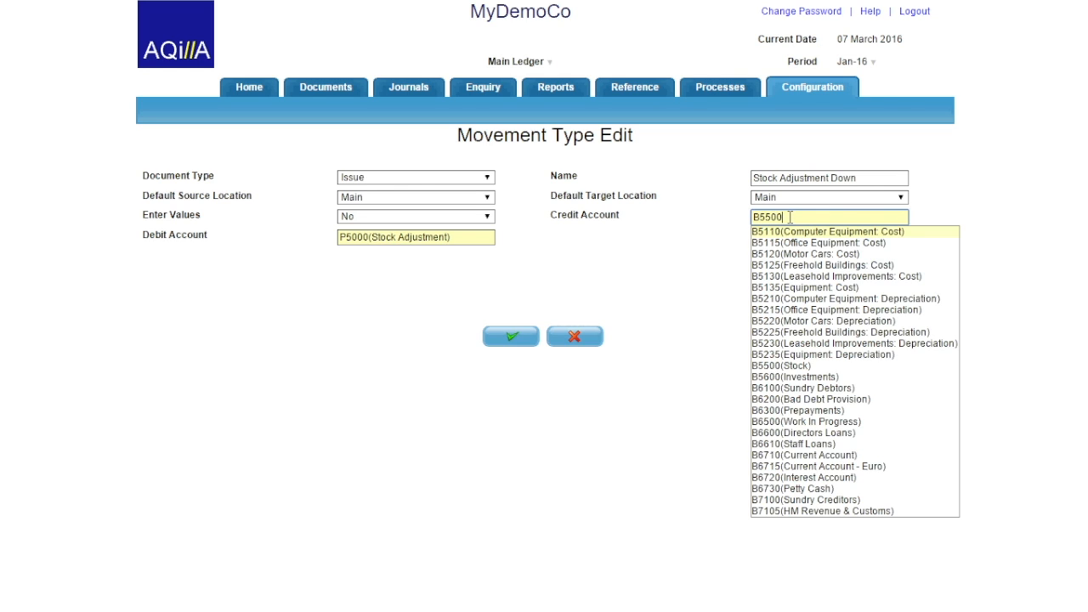
{"action": "left_click", "coordinate": [795, 232]}
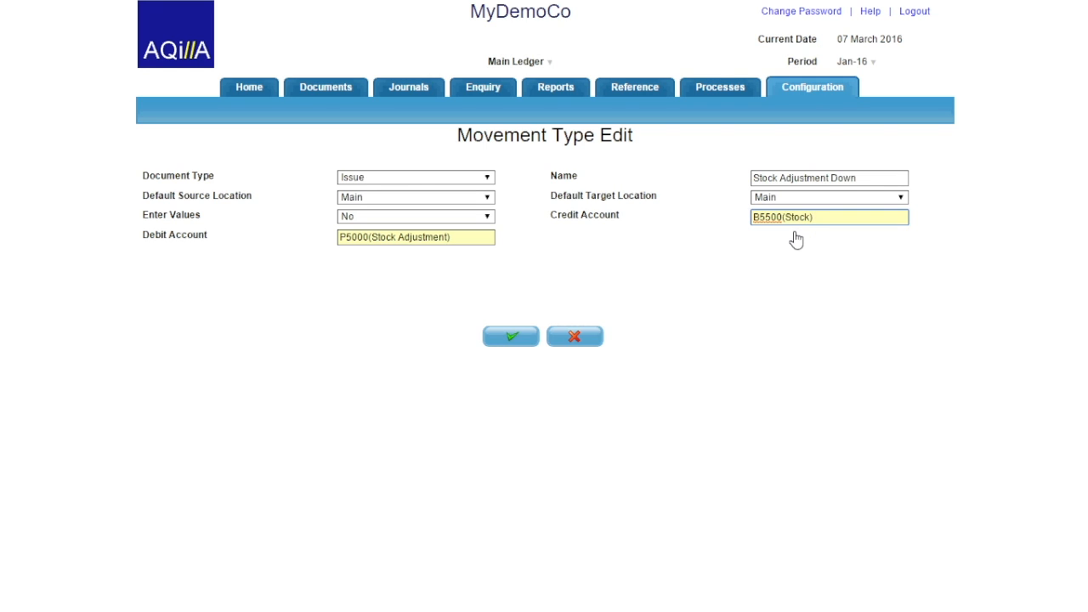
{"action": "left_click", "coordinate": [516, 340]}
{"action": "left_click", "coordinate": [151, 109]}
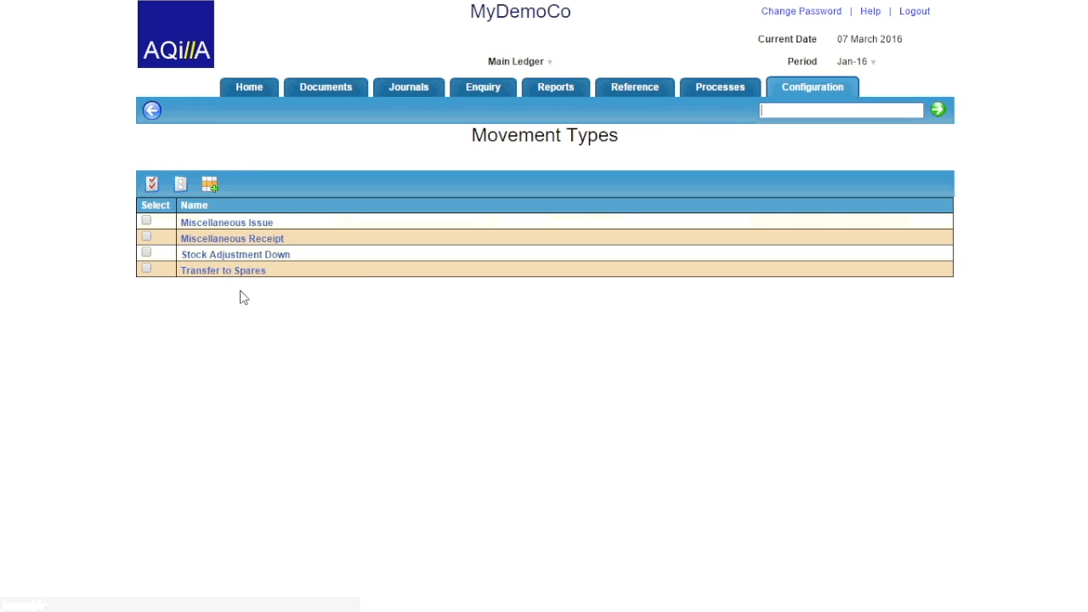
Start a new Receipt movement type named 'Stock Adjustment Up'.
{"action": "left_click", "coordinate": [210, 184]}
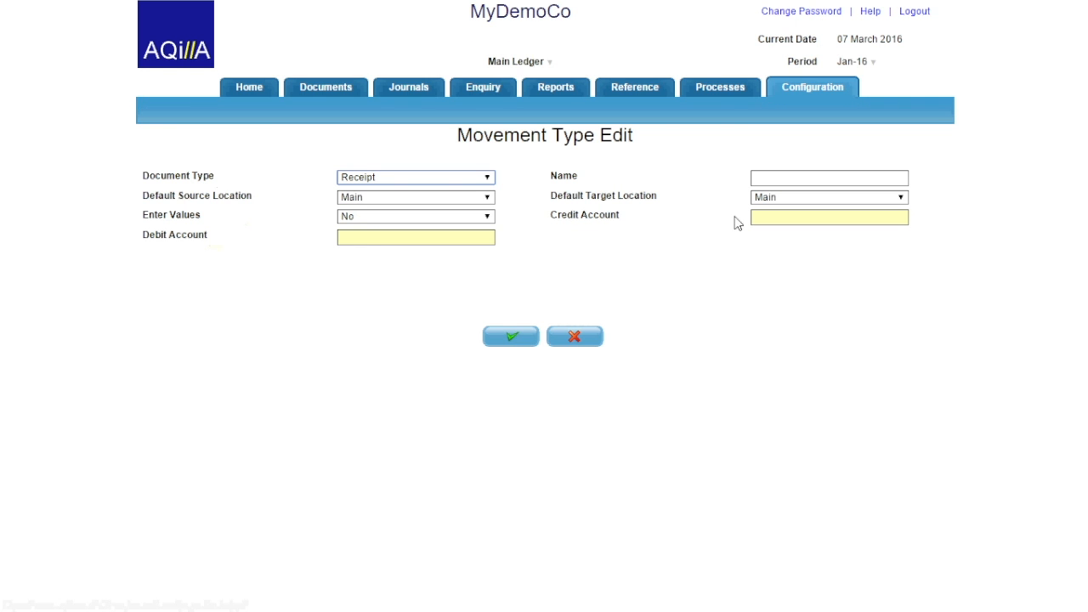
{"action": "left_click", "coordinate": [767, 177]}
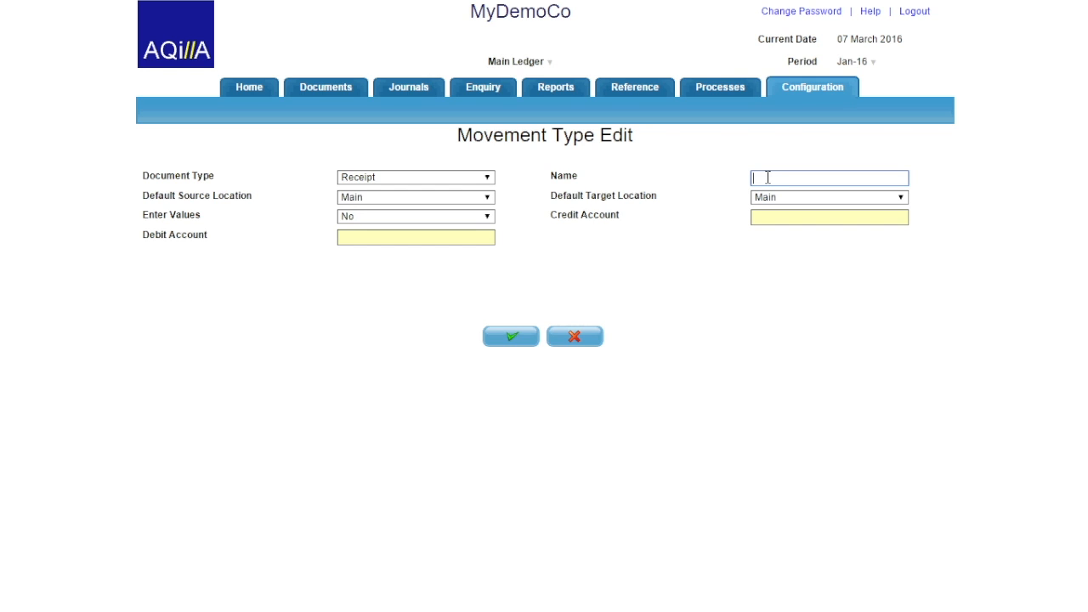
{"action": "type", "text": "Stock Adjustment Up"}
Set debit account B5500 Stock and credit P5000 Stock Adjustment, save, and return to the list.
{"action": "left_click", "coordinate": [404, 237]}
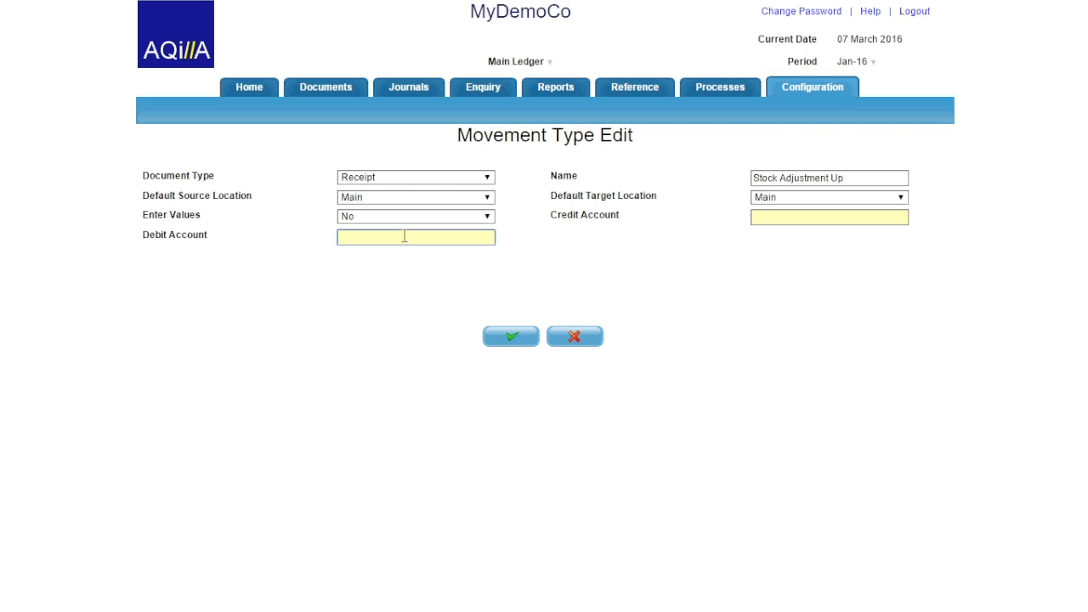
{"action": "type", "text": "B5500"}
{"action": "left_click", "coordinate": [396, 252]}
{"action": "left_click", "coordinate": [752, 219]}
{"action": "type", "text": "P5000"}
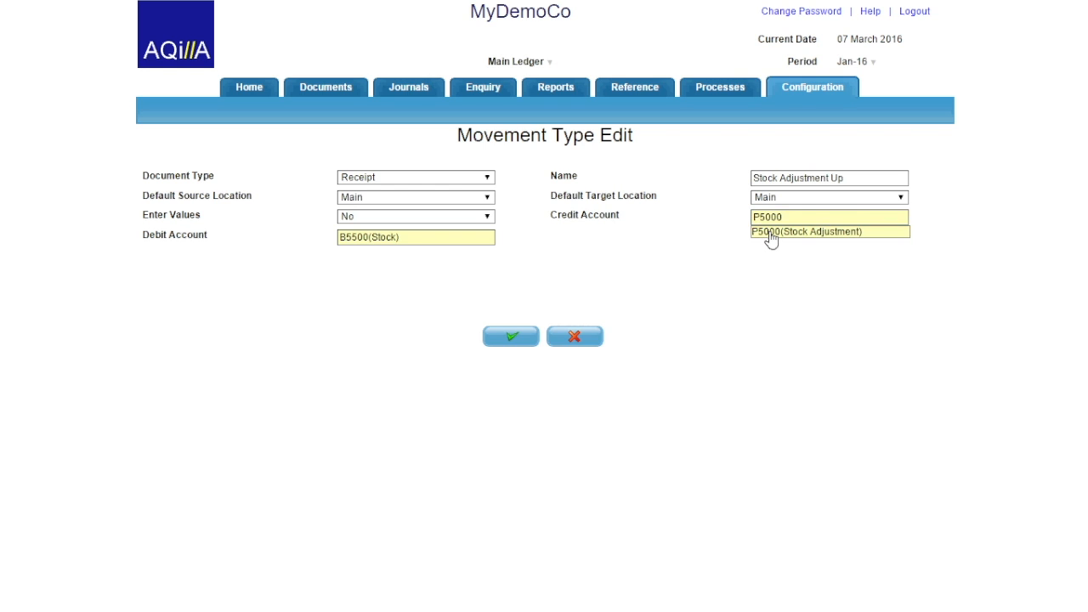
{"action": "left_click", "coordinate": [767, 238]}
{"action": "left_click", "coordinate": [500, 337]}
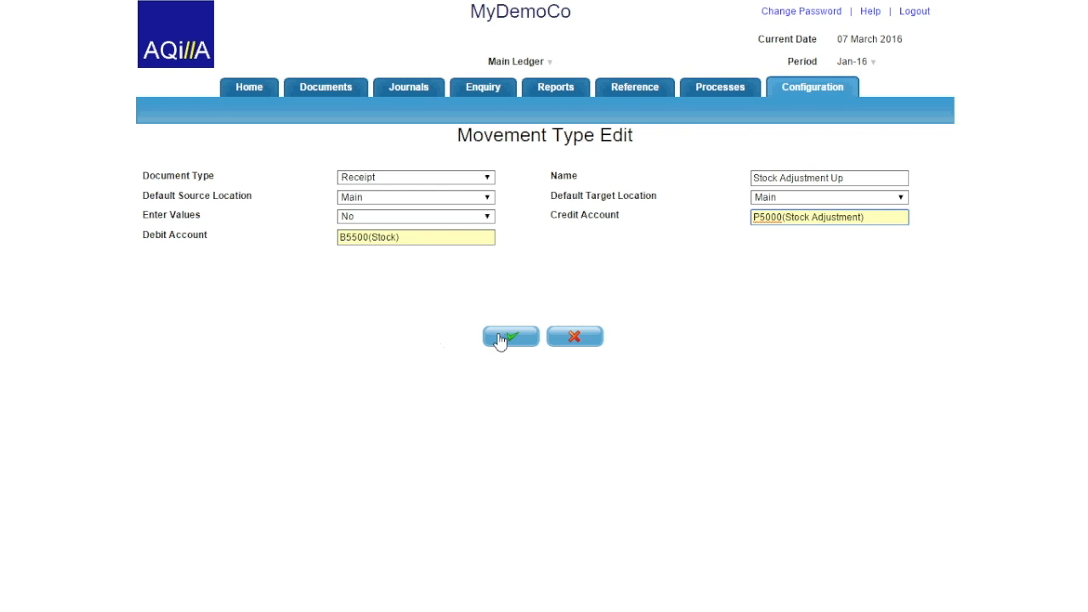
{"action": "left_click", "coordinate": [151, 110]}
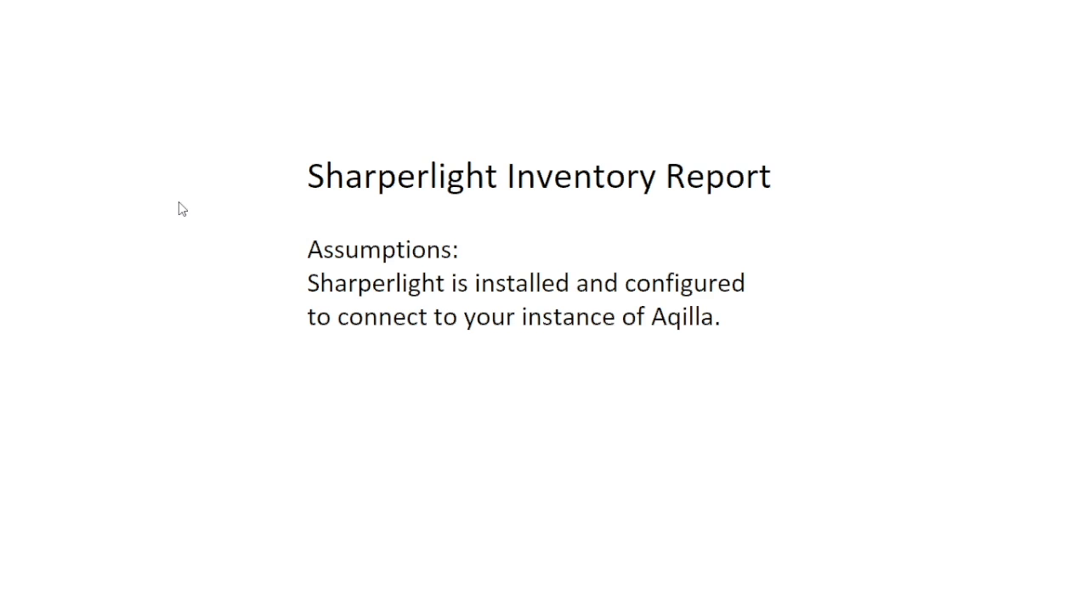
Switch from the Sharperlight Inventory Report slide to the blank Book2 workbook in Excel.
{"action": "key", "text": "alt+Tab"}
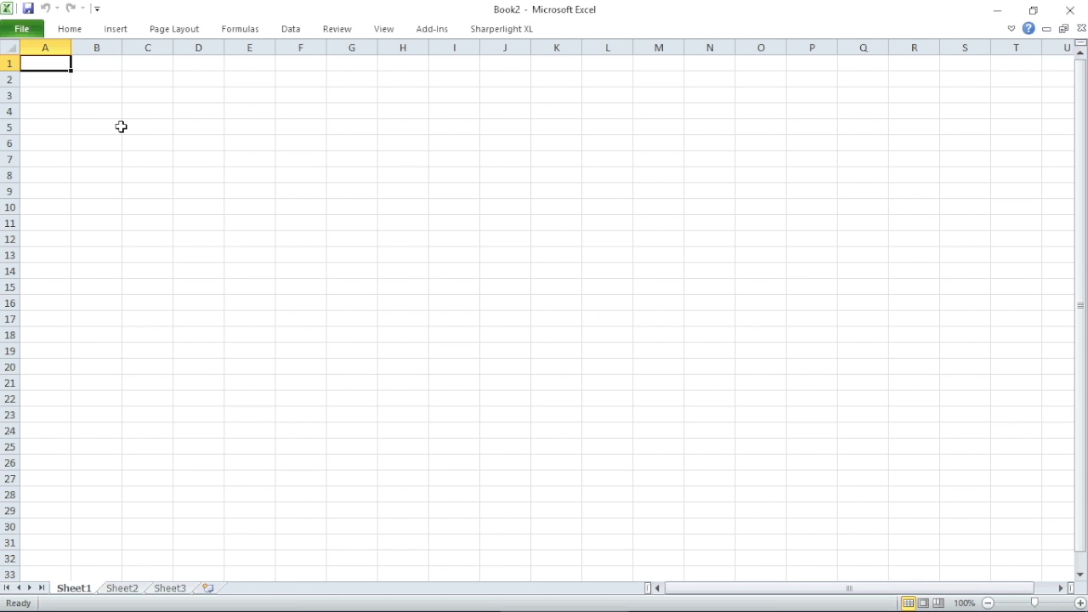
Insert a Sharperlight table at cell B3 and log in with the user name and password.
{"action": "left_click", "coordinate": [101, 96]}
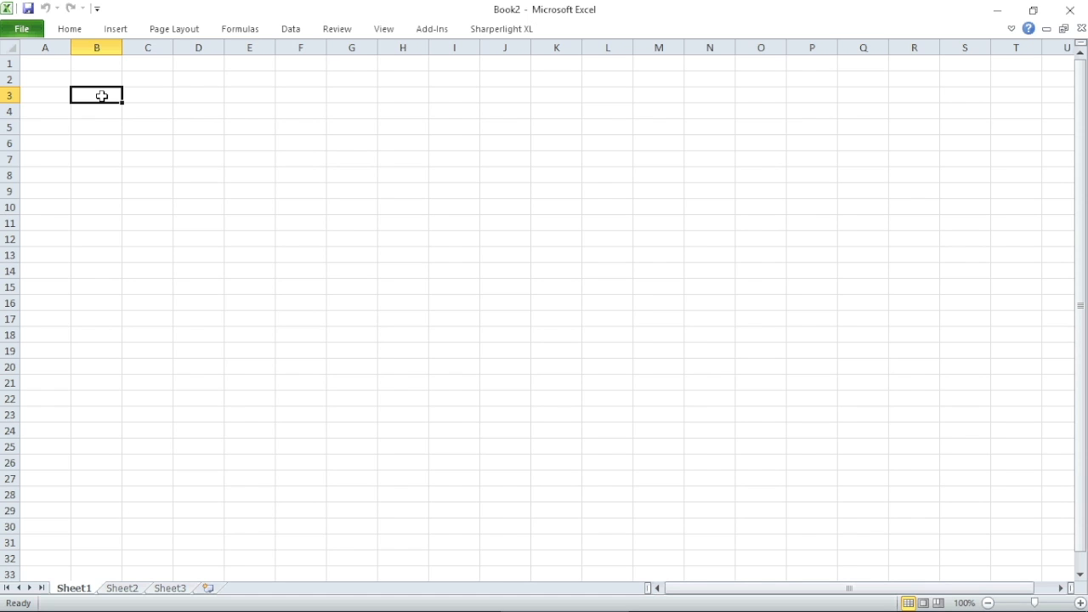
{"action": "left_click", "coordinate": [489, 31]}
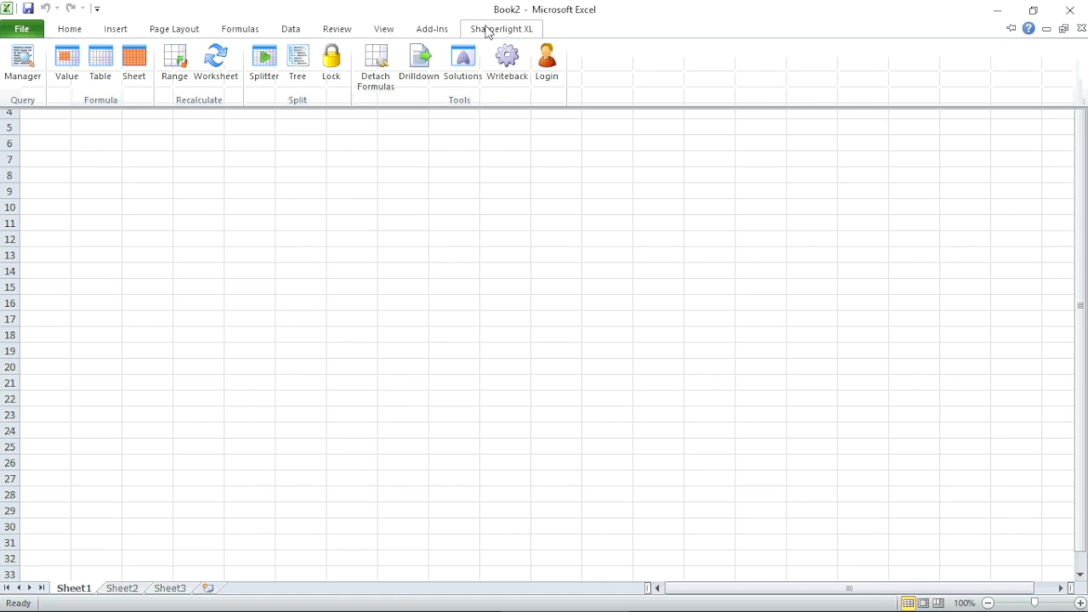
{"action": "left_click", "coordinate": [106, 66]}
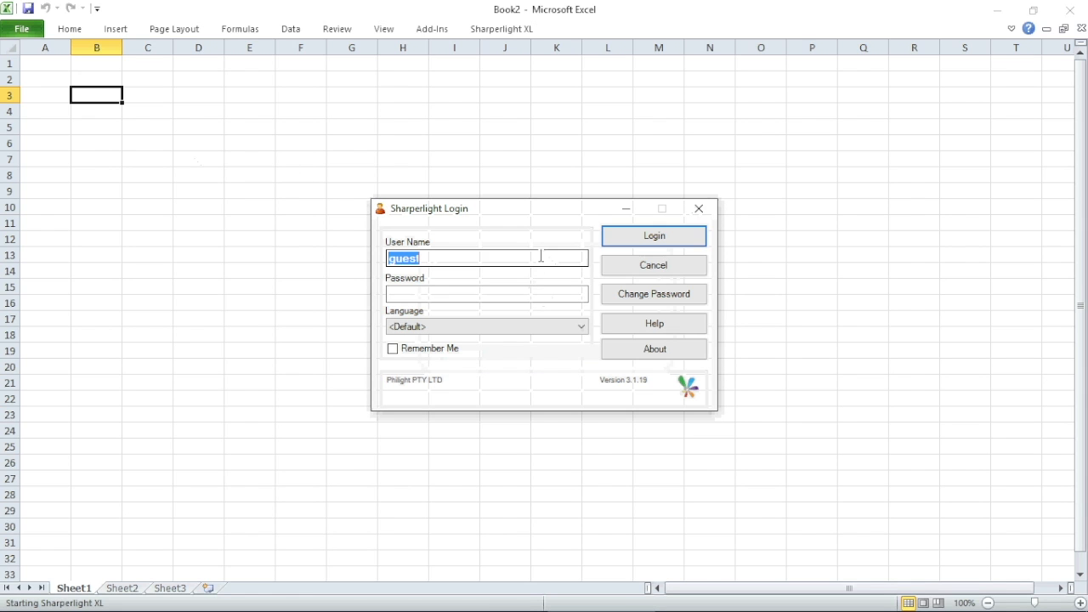
{"action": "type", "text": "demo"}
{"action": "key", "text": "Tab"}
{"action": "type", "text": "demo123"}
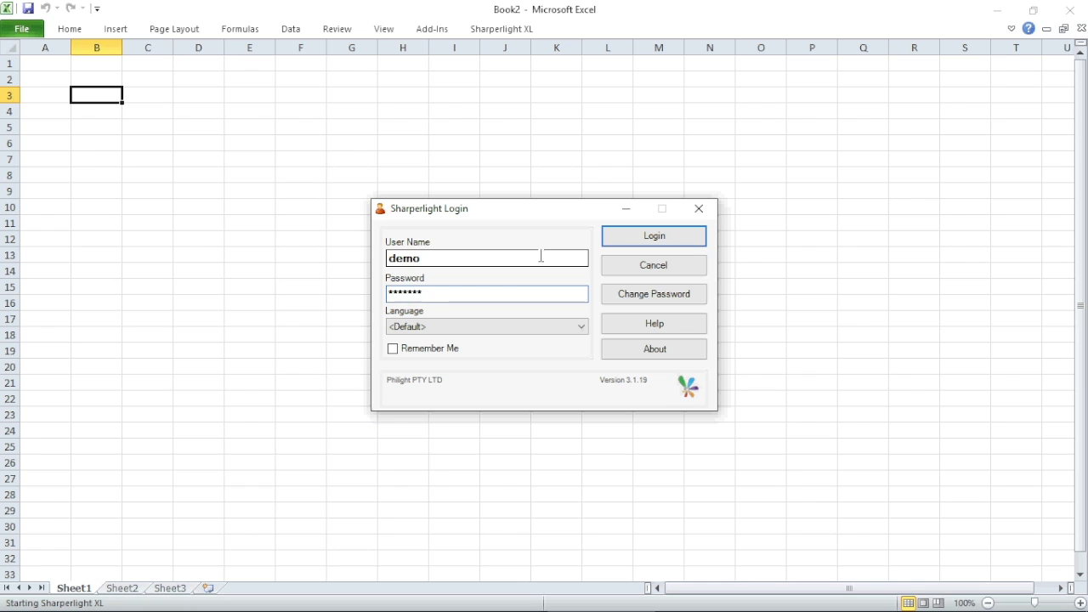
{"action": "left_click", "coordinate": [620, 245]}
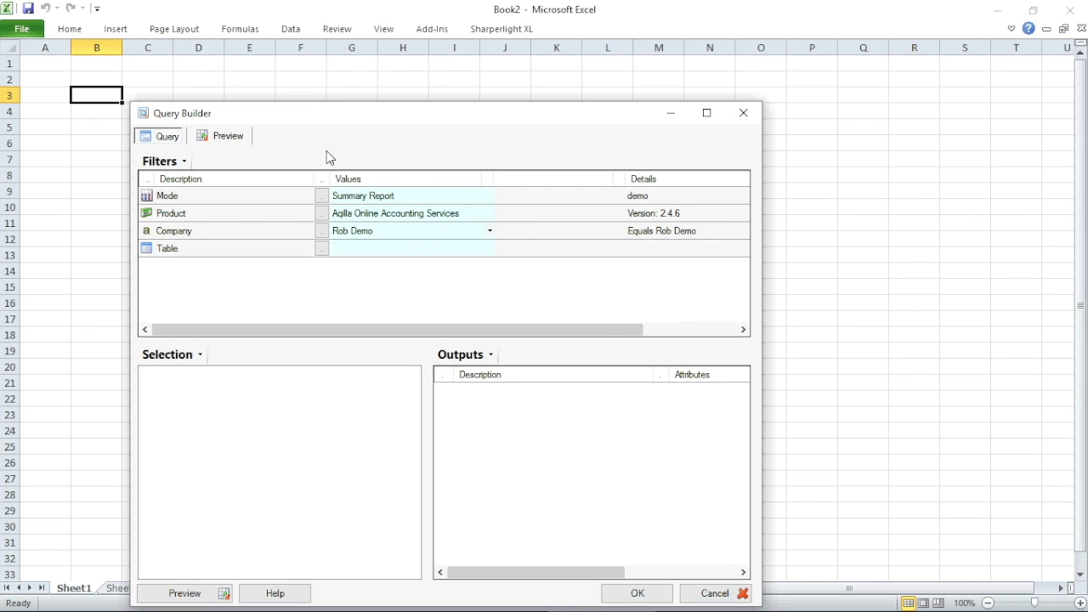
Choose company nf2-aqdemo and the Inventory table in the Query Builder filters.
{"action": "left_click", "coordinate": [321, 237]}
{"action": "left_click", "coordinate": [321, 231]}
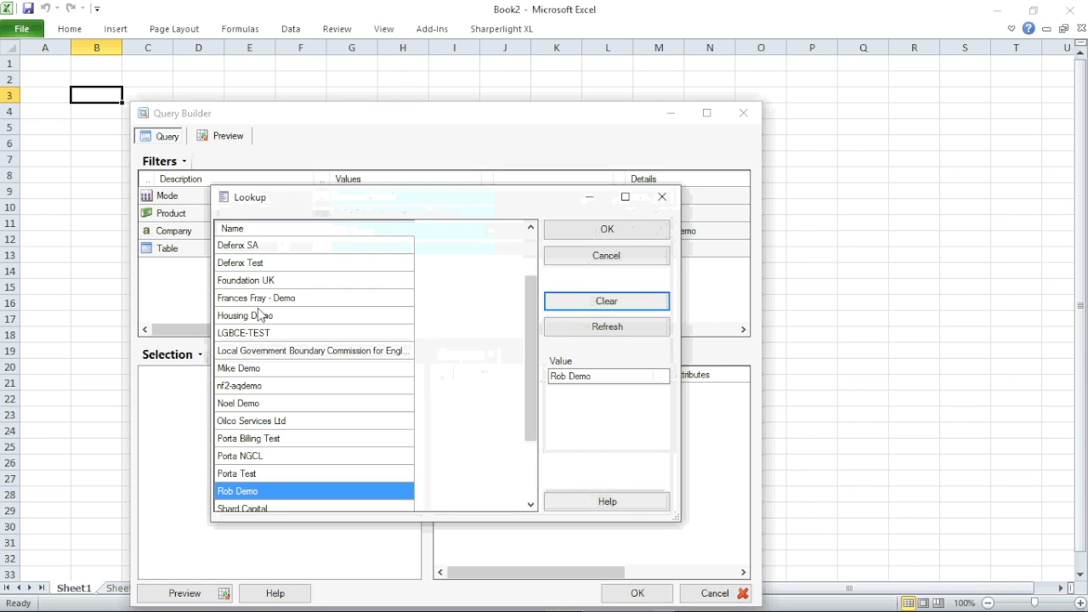
{"action": "double_click", "coordinate": [242, 385]}
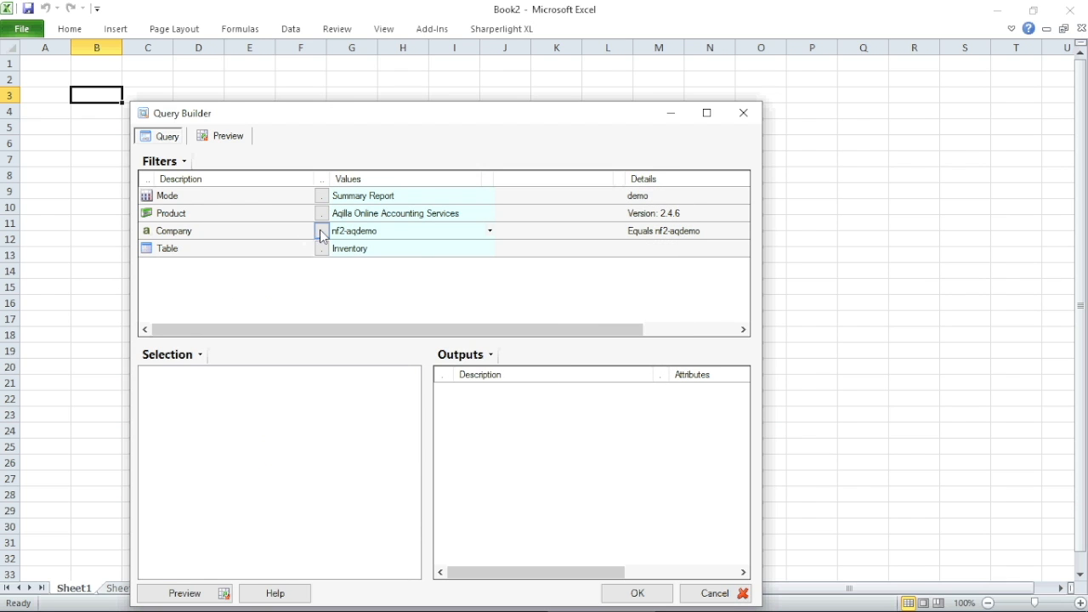
{"action": "left_click", "coordinate": [321, 249]}
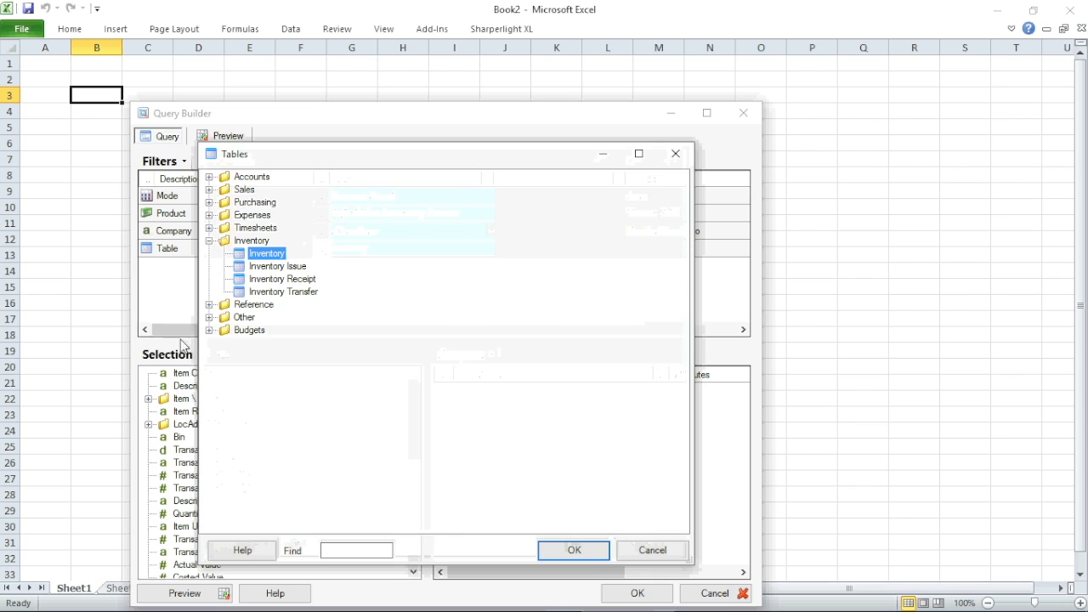
{"action": "double_click", "coordinate": [239, 256]}
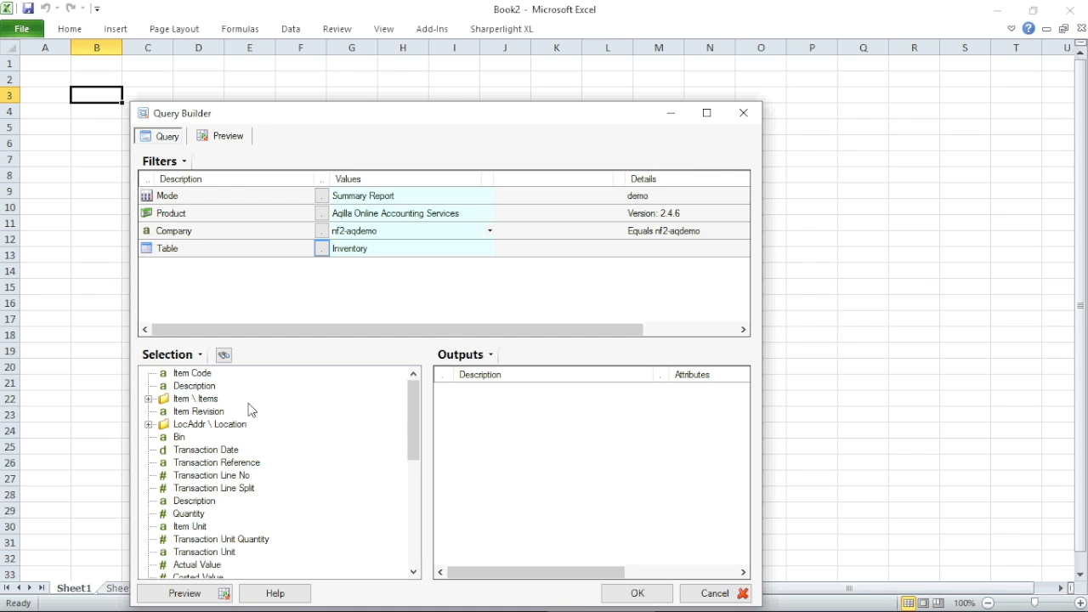
Add Item Code, Description and the location Name as query outputs.
{"action": "left_click", "coordinate": [200, 375]}
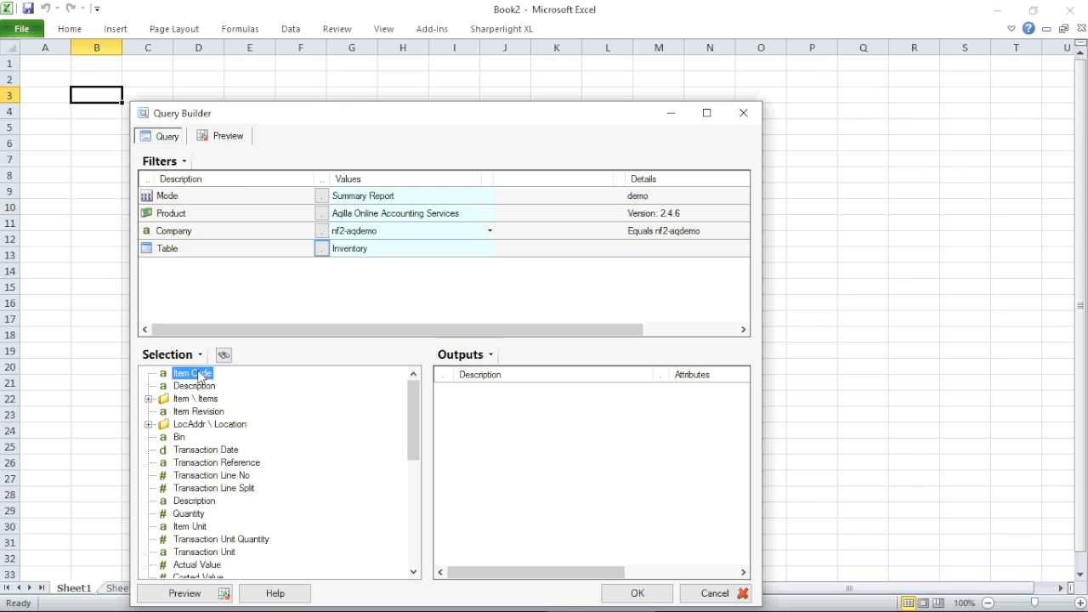
{"action": "left_click_drag", "start_coordinate": [200, 375], "coordinate": [501, 464]}
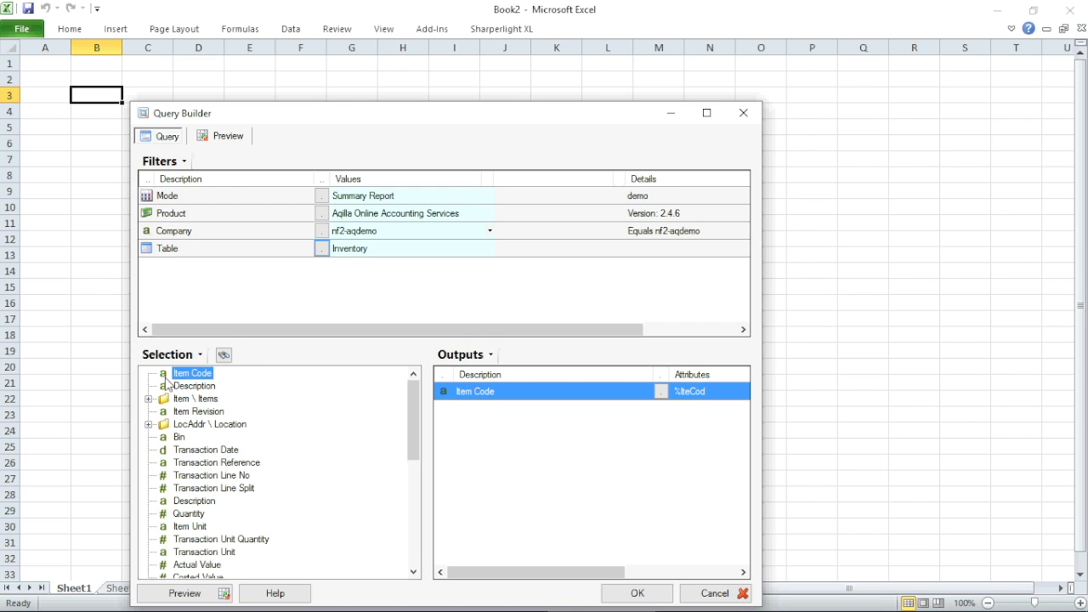
{"action": "left_click_drag", "start_coordinate": [194, 386], "coordinate": [527, 446]}
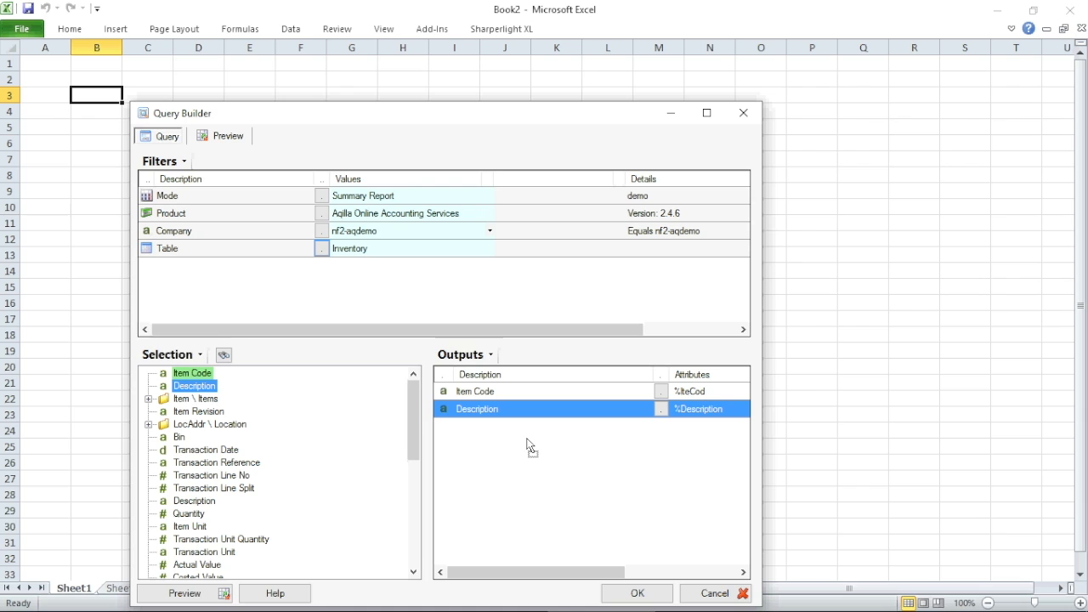
{"action": "left_click", "coordinate": [150, 424]}
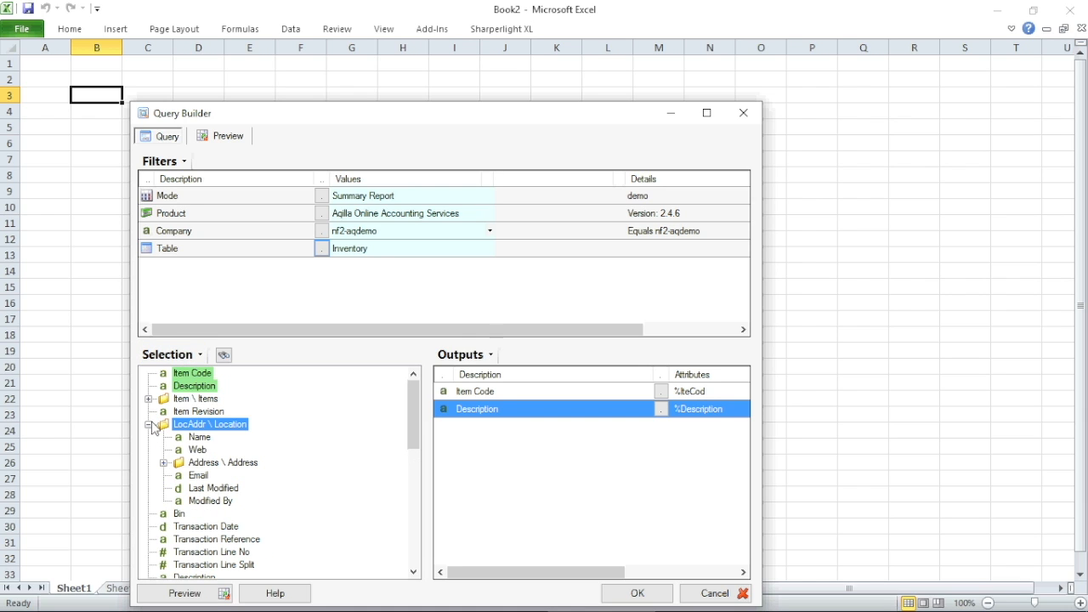
{"action": "left_click_drag", "start_coordinate": [196, 442], "coordinate": [512, 502]}
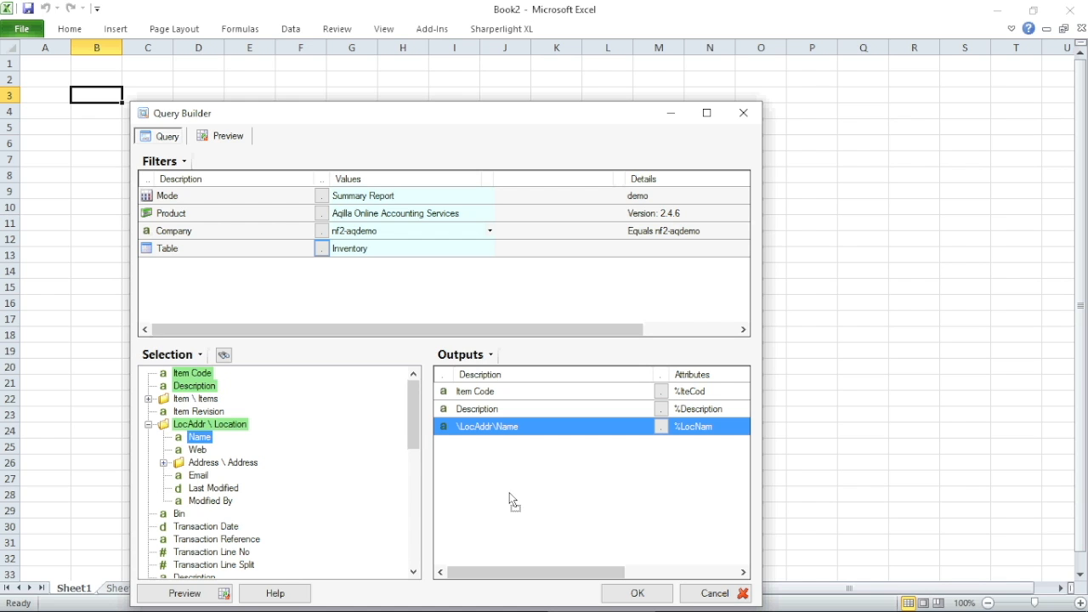
{"action": "left_click", "coordinate": [149, 422]}
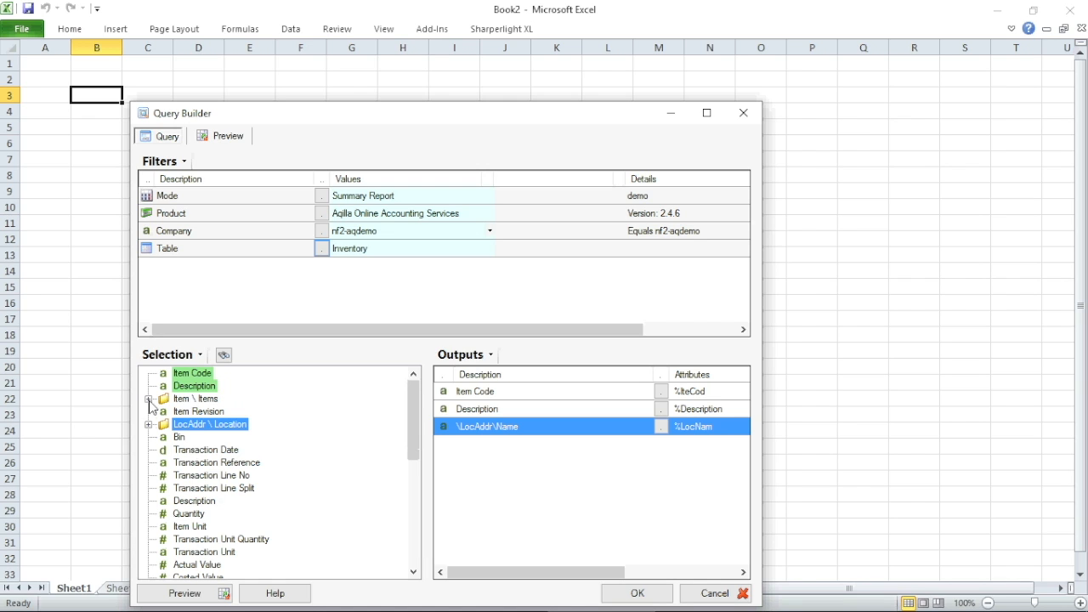
Add Item Unit Sale and summed Quantity as outputs, then preview the results.
{"action": "left_click", "coordinate": [148, 399]}
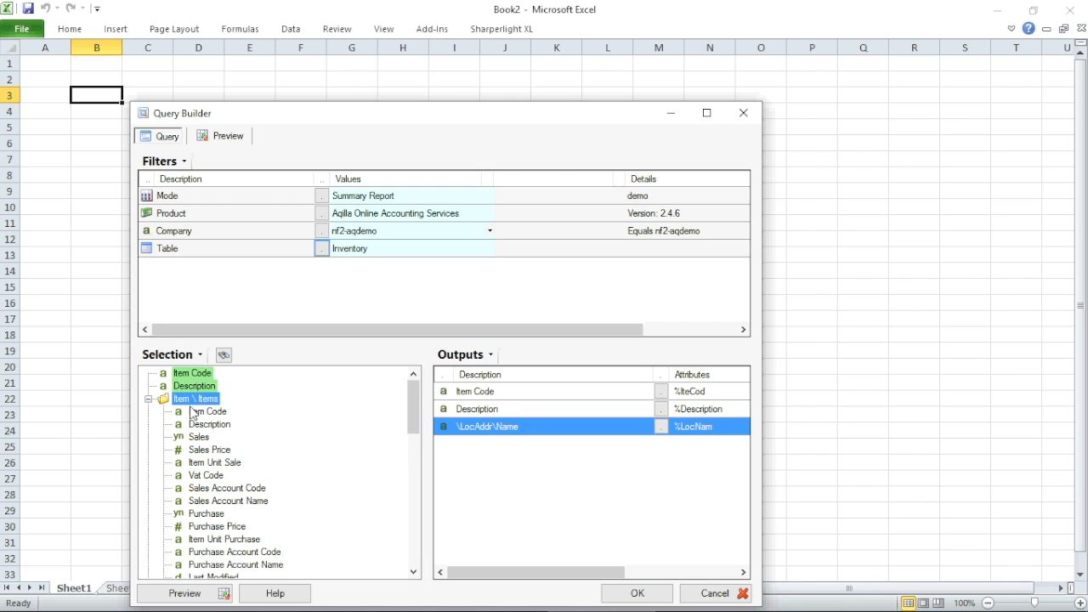
{"action": "left_click_drag", "start_coordinate": [213, 462], "coordinate": [569, 516]}
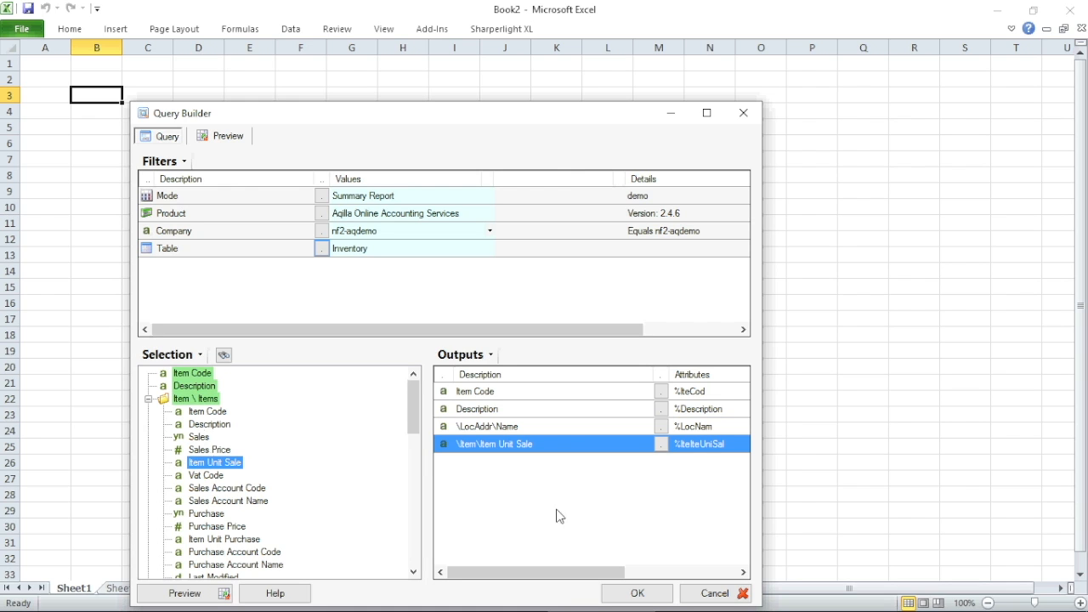
{"action": "left_click", "coordinate": [148, 399]}
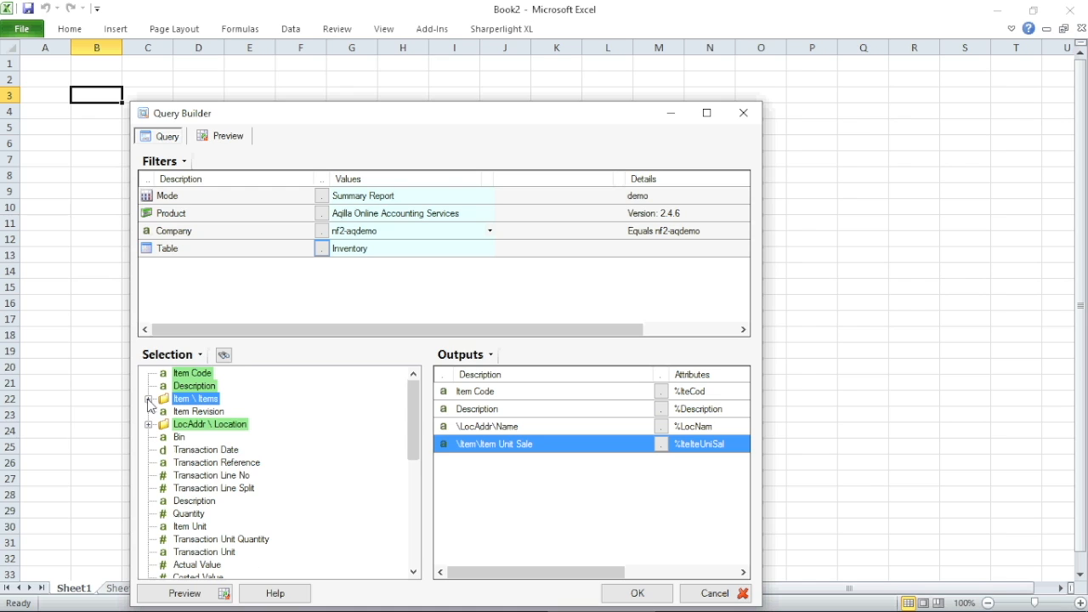
{"action": "left_click", "coordinate": [188, 515]}
{"action": "left_click_drag", "start_coordinate": [344, 473], "coordinate": [491, 515]}
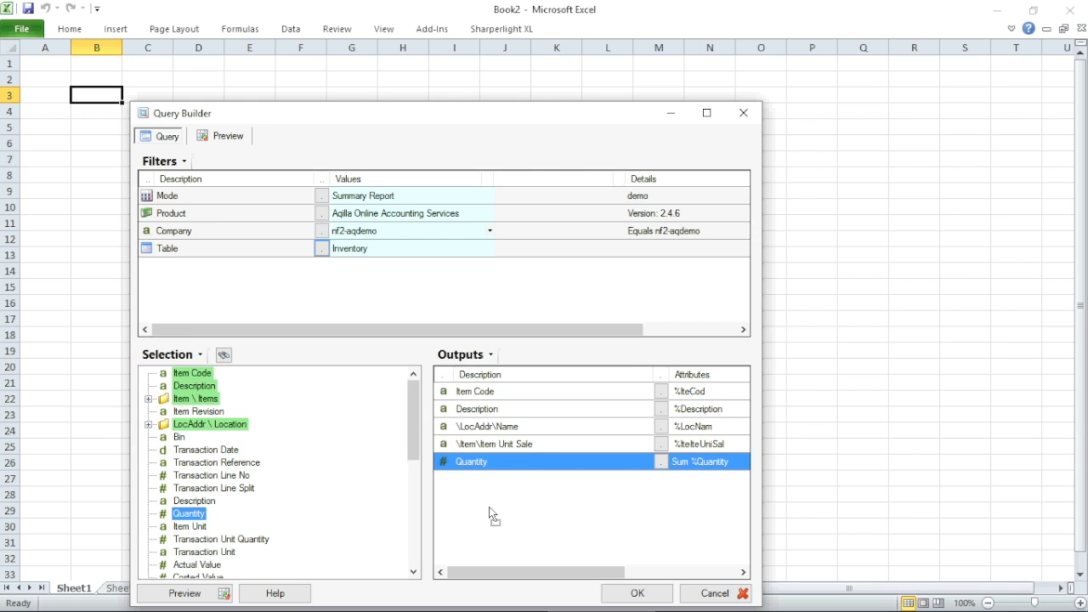
{"action": "left_click", "coordinate": [192, 593]}
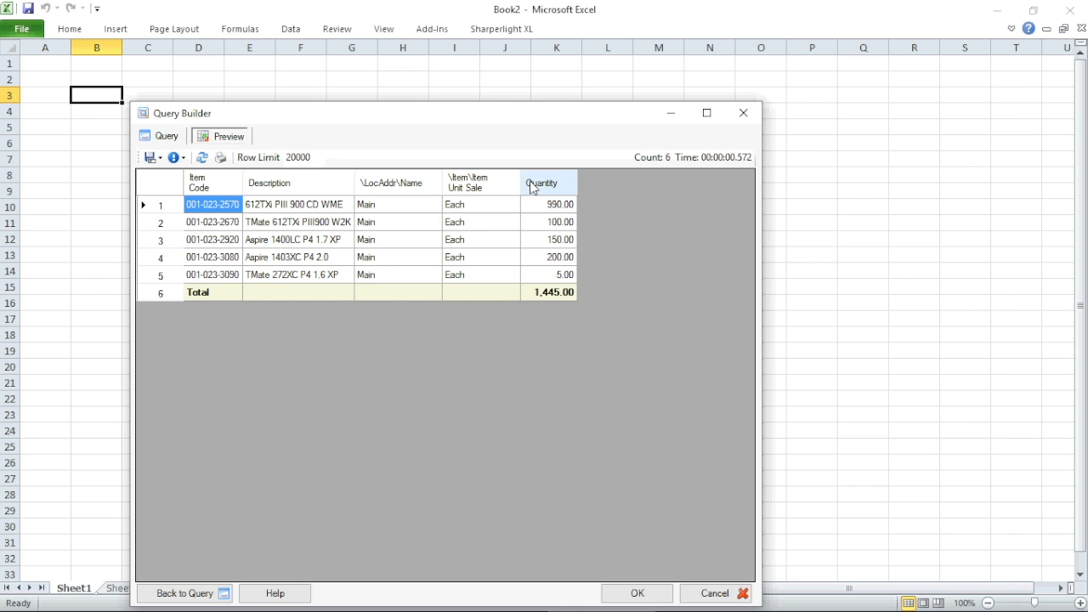
Return from the five-item preview totalling 1,445 to the query design.
{"action": "left_click", "coordinate": [194, 593]}
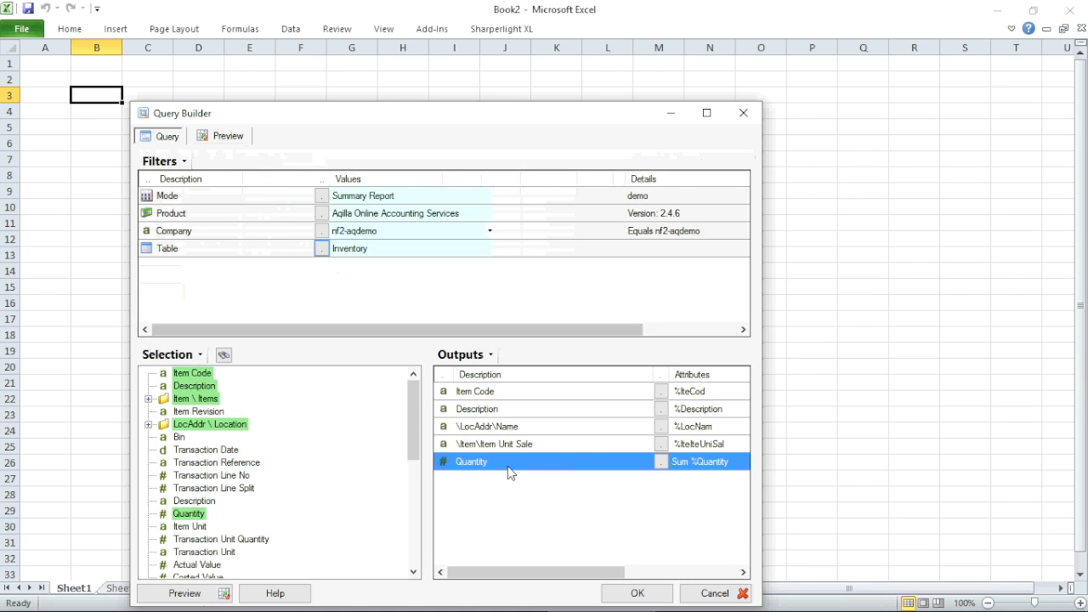
Give the location name output the custom description 'Location'.
{"action": "left_click", "coordinate": [660, 429]}
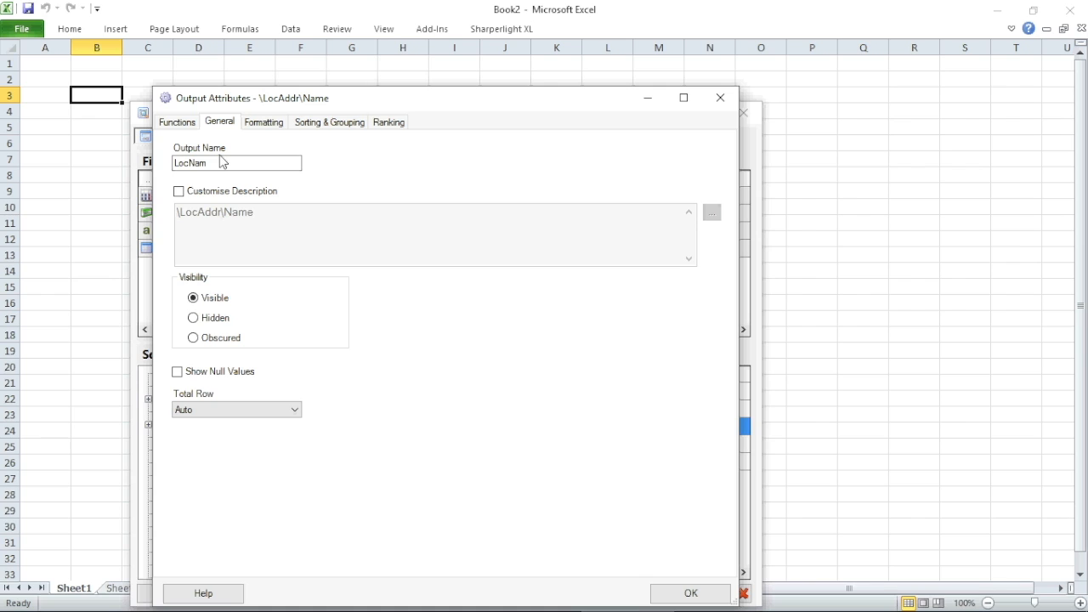
{"action": "left_click", "coordinate": [179, 191]}
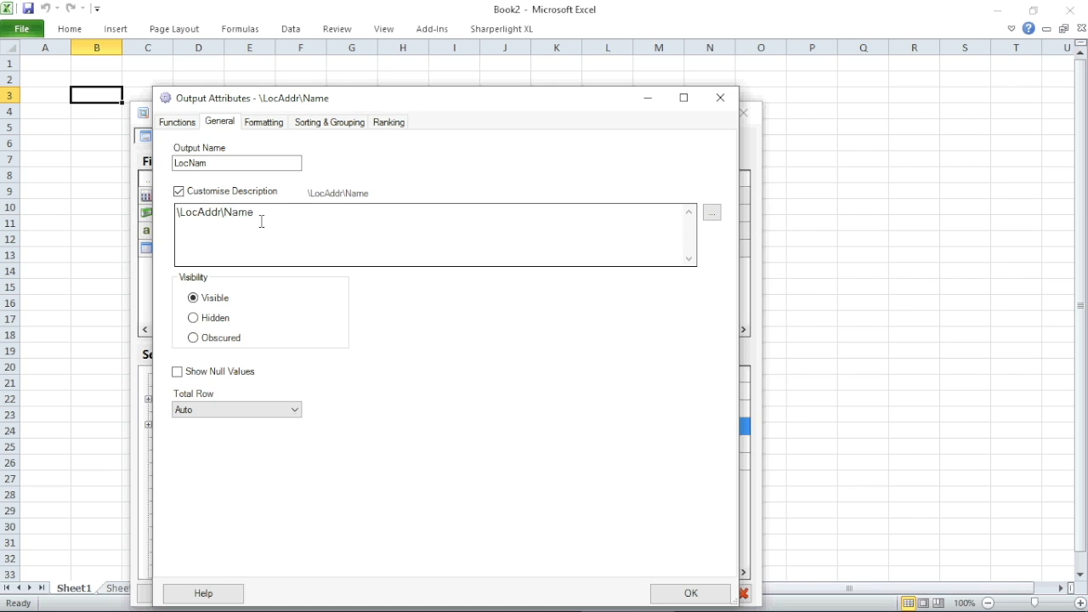
{"action": "left_click_drag", "start_coordinate": [263, 216], "coordinate": [174, 133]}
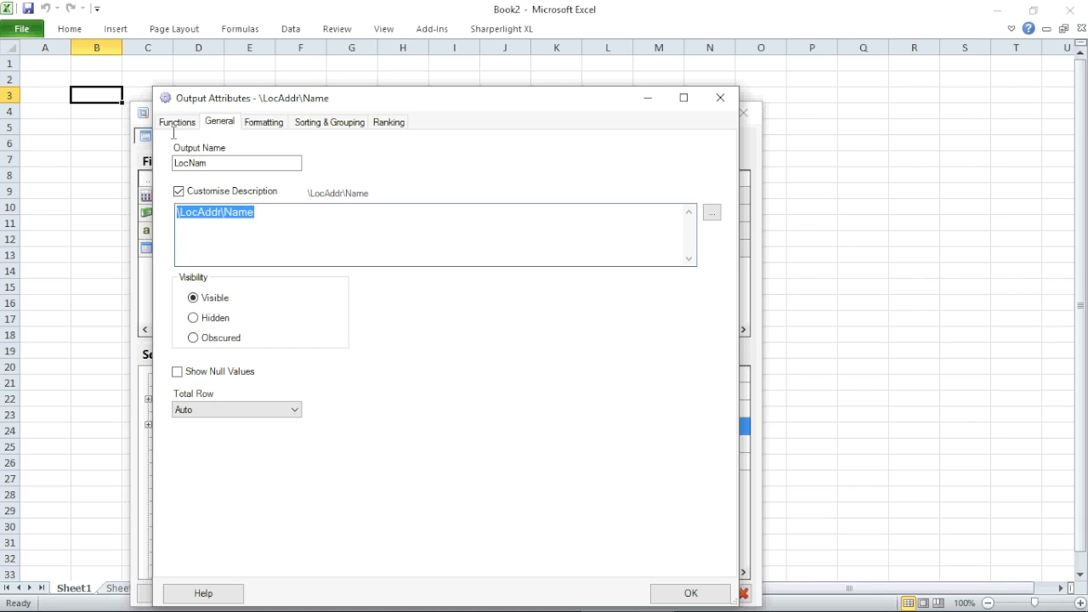
{"action": "type", "text": "Location"}
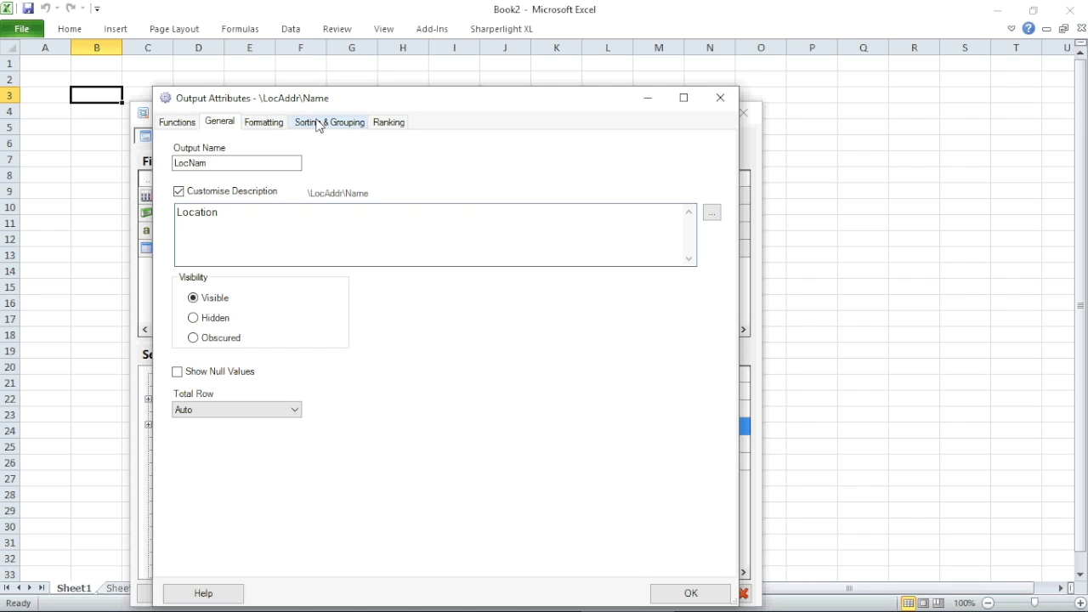
Sort and group the results by location with content collapsed, and confirm.
{"action": "left_click", "coordinate": [318, 124]}
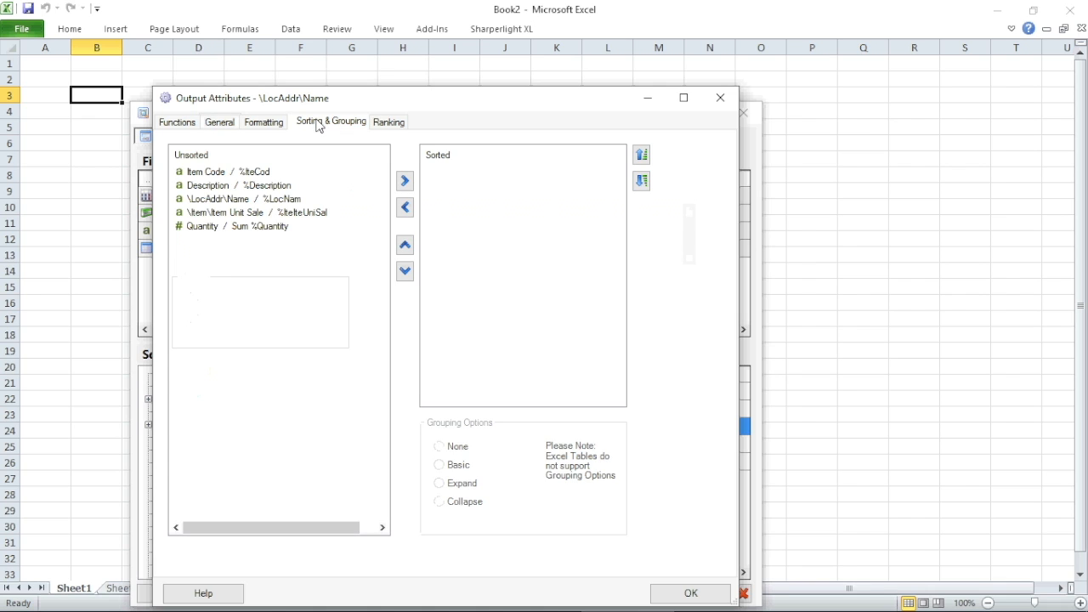
{"action": "left_click", "coordinate": [223, 201]}
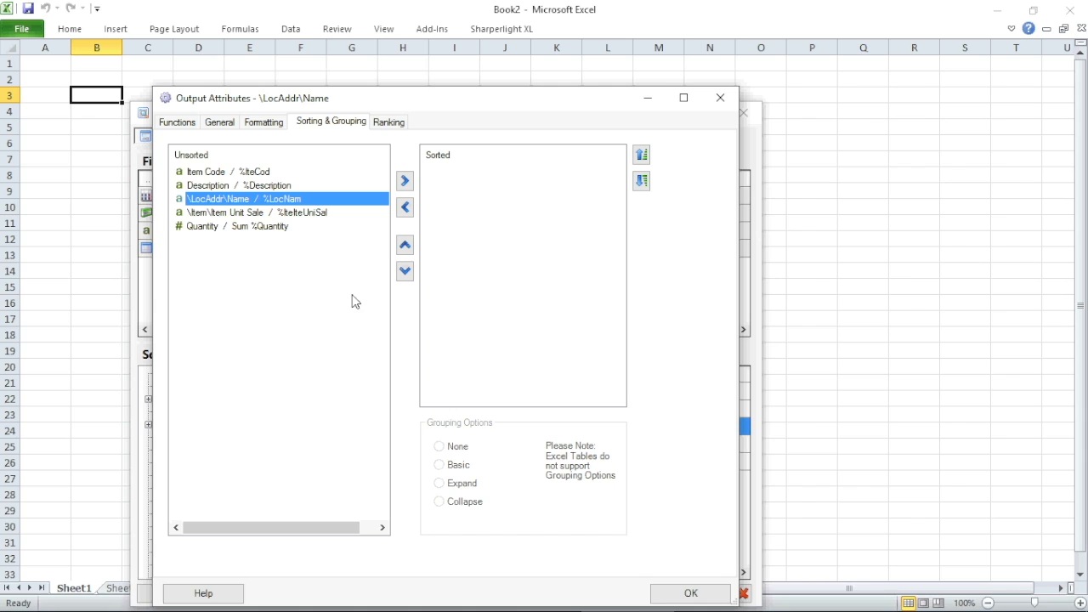
{"action": "left_click", "coordinate": [404, 185]}
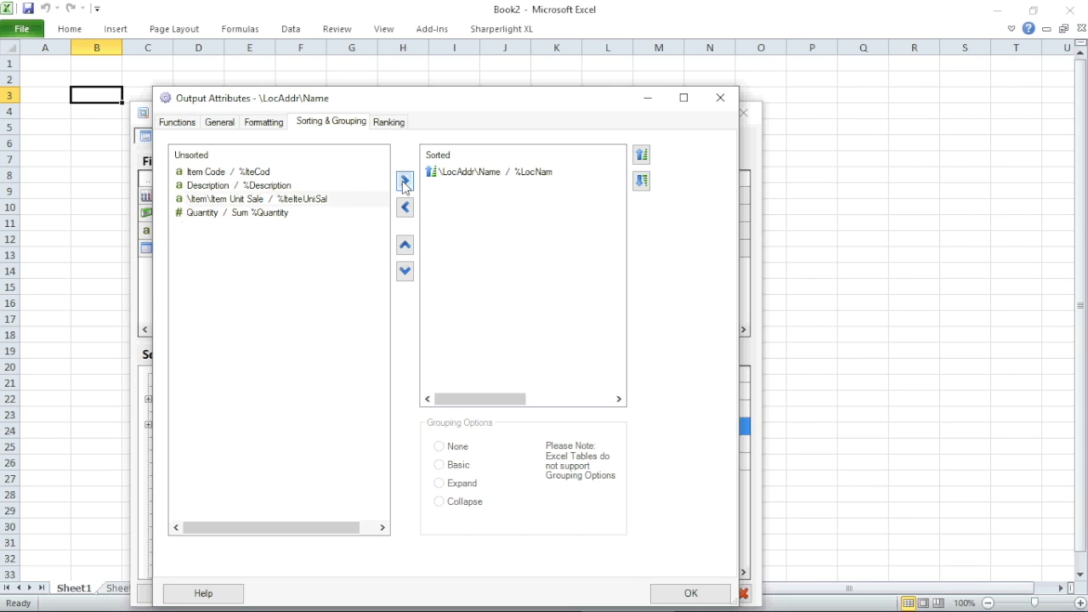
{"action": "left_click", "coordinate": [456, 173]}
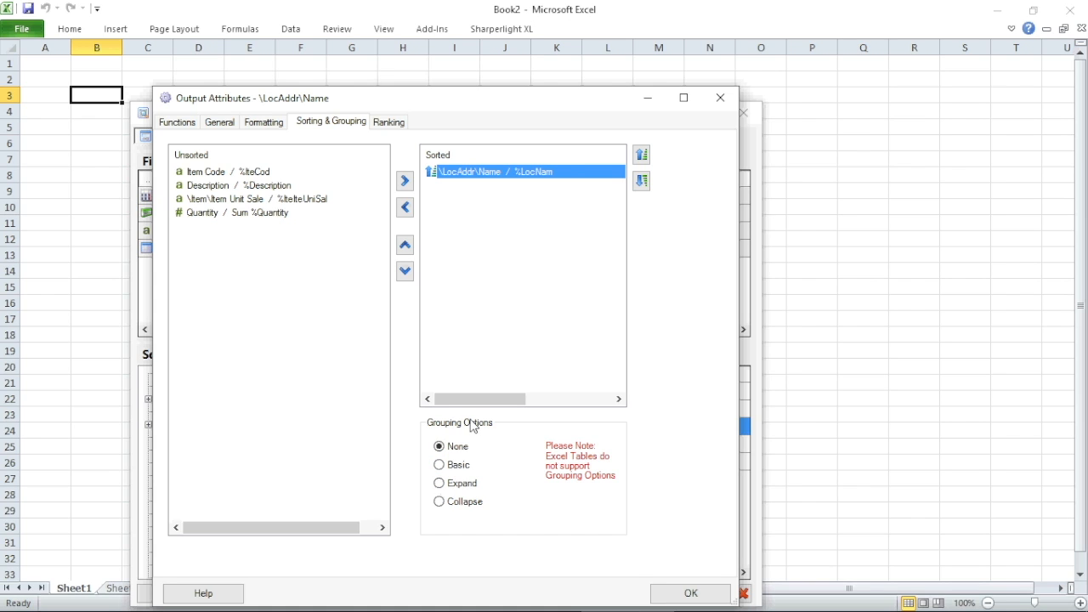
{"action": "left_click", "coordinate": [439, 502]}
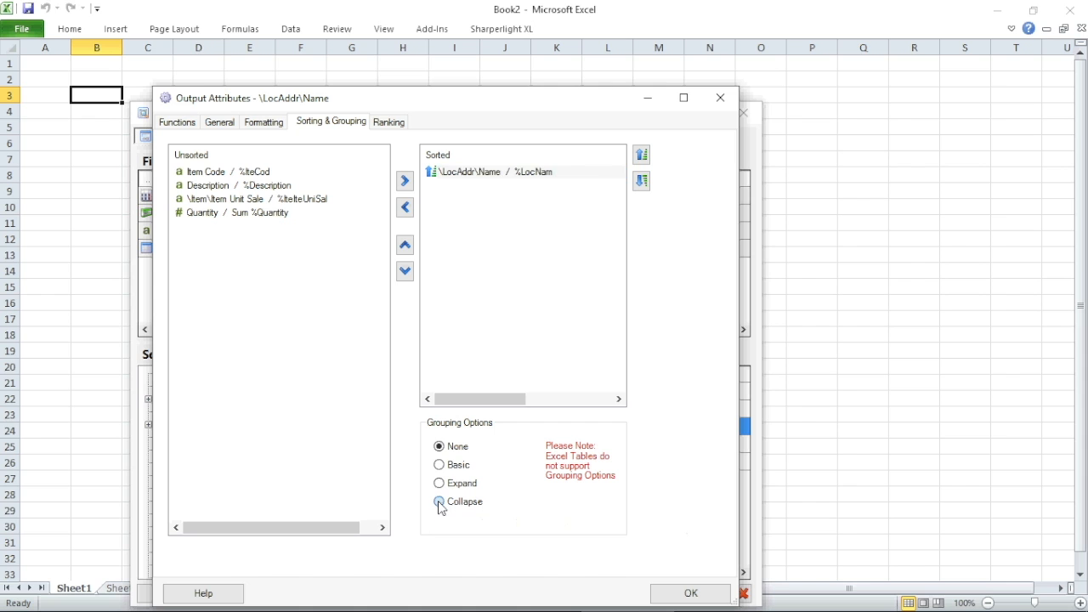
{"action": "left_click", "coordinate": [673, 594]}
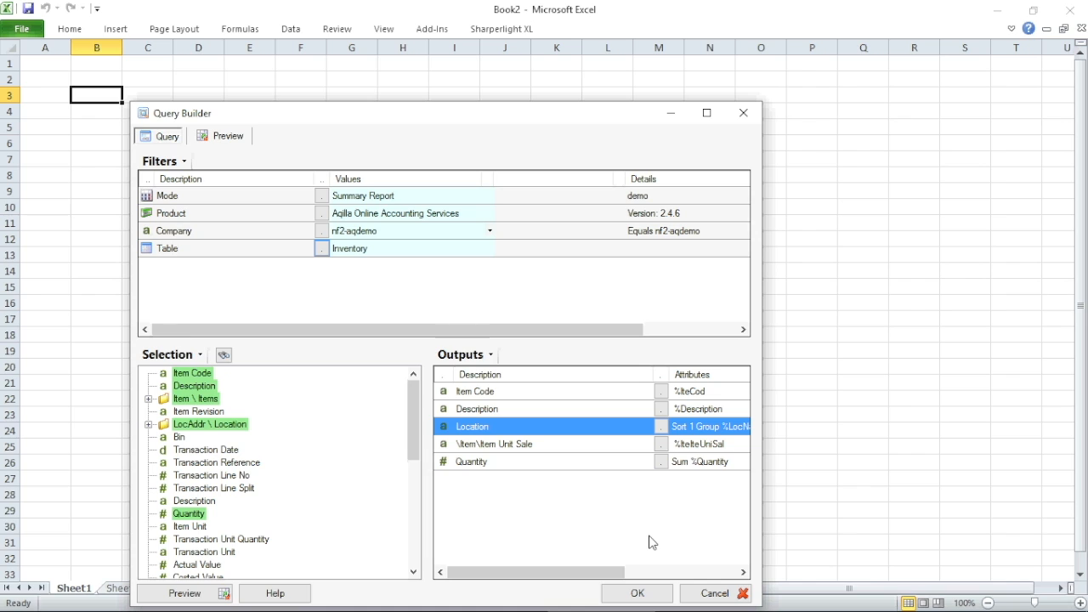
Describe the Item Unit Sale output as 'Units' and output the query results to Sheet1 from B4.
{"action": "left_click", "coordinate": [661, 448]}
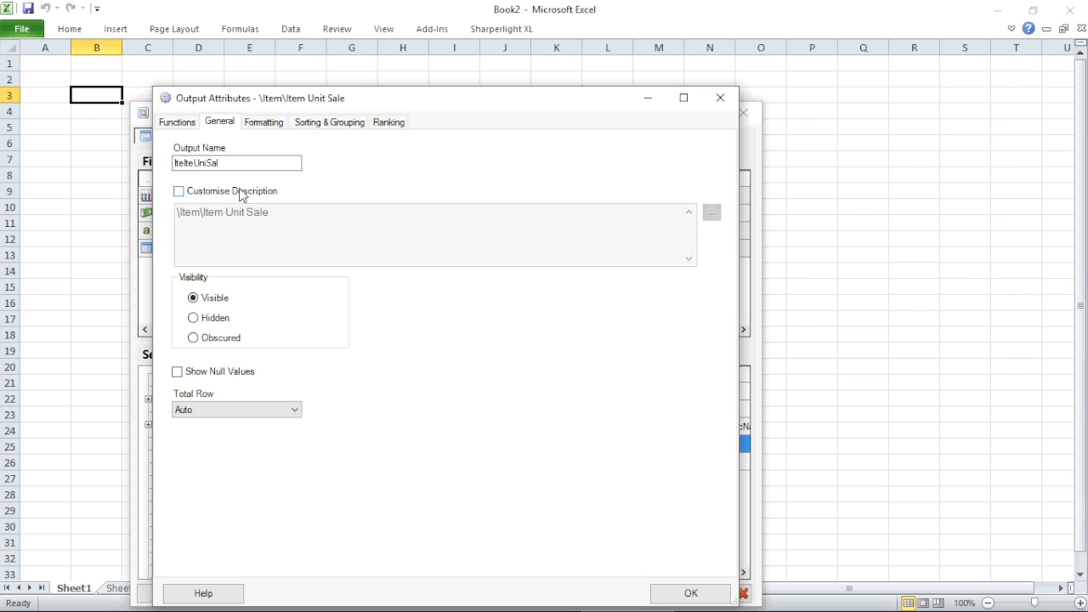
{"action": "left_click", "coordinate": [178, 192]}
{"action": "left_click_drag", "start_coordinate": [287, 212], "coordinate": [179, 117]}
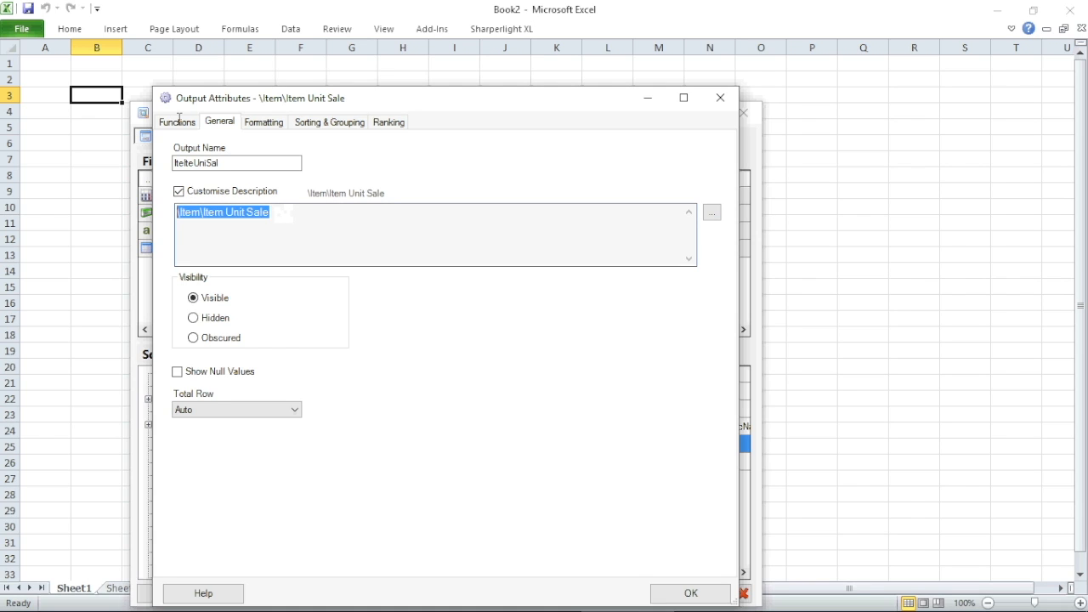
{"action": "type", "text": "Units"}
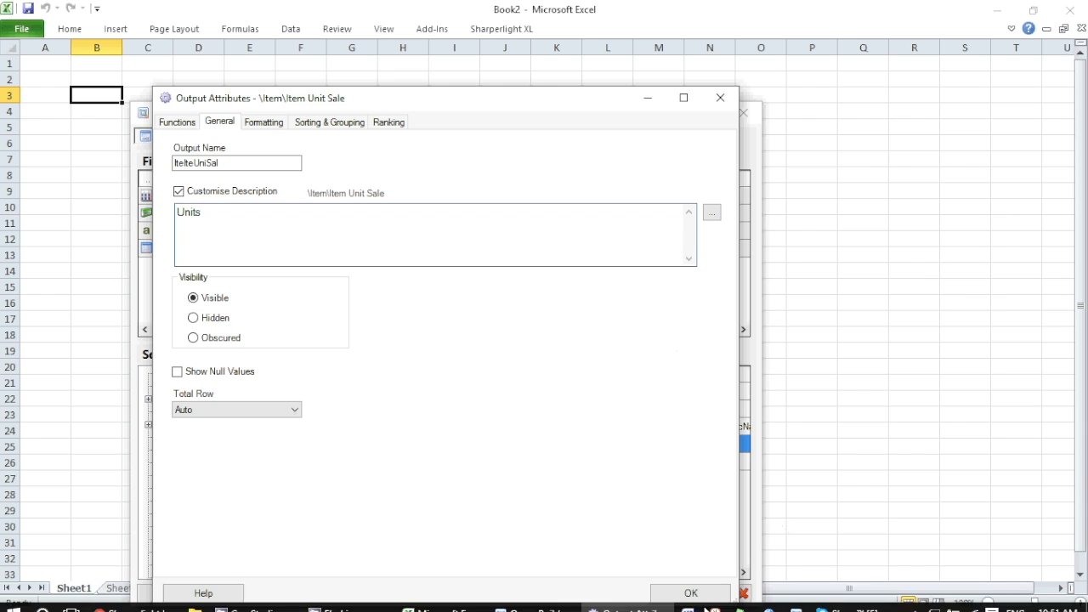
{"action": "left_click", "coordinate": [690, 592]}
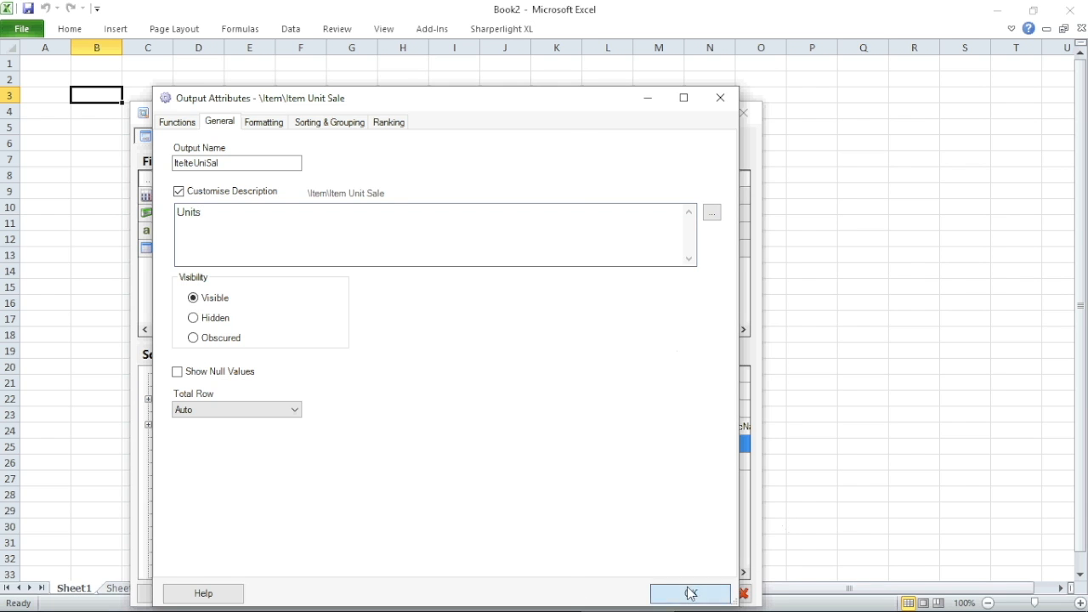
{"action": "left_click", "coordinate": [636, 592]}
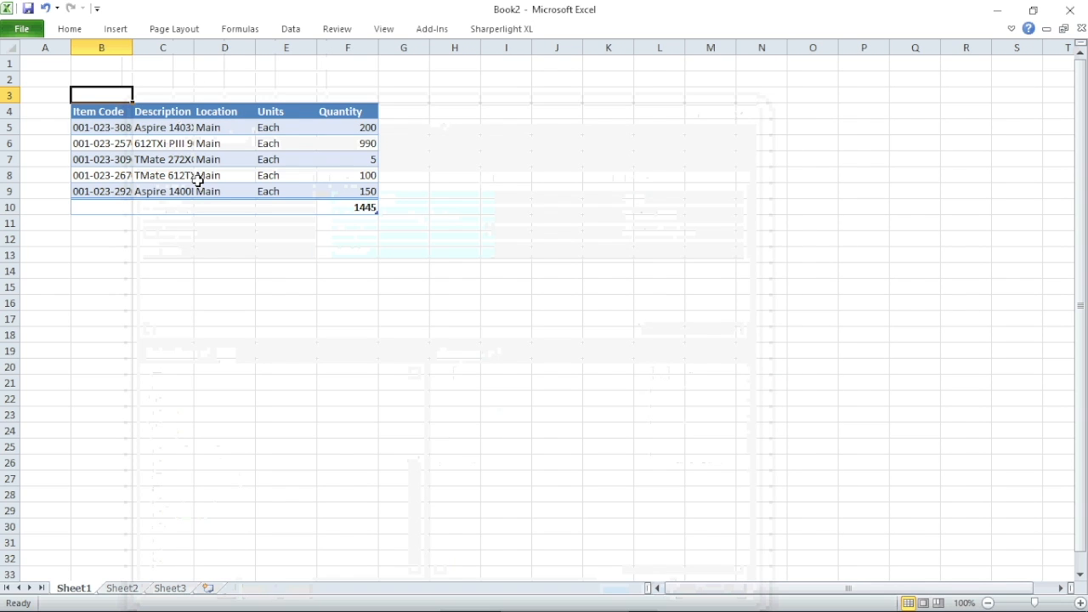
Widen columns B and C, and add headings 'Physical' in G4 and 'Diff' in H4.
{"action": "left_click_drag", "start_coordinate": [194, 47], "coordinate": [324, 125]}
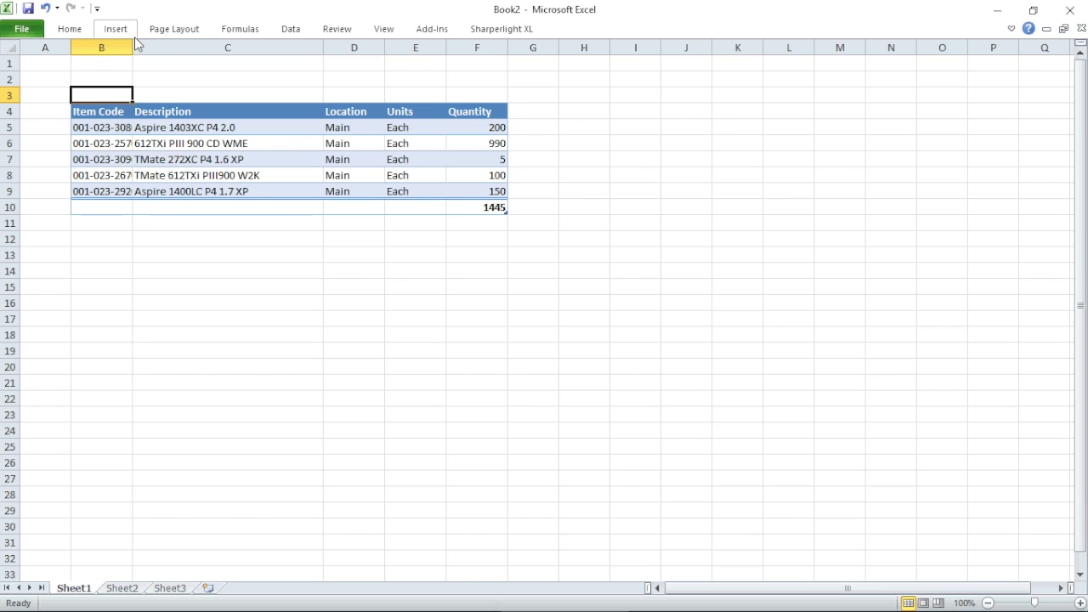
{"action": "left_click_drag", "start_coordinate": [132, 46], "coordinate": [159, 65]}
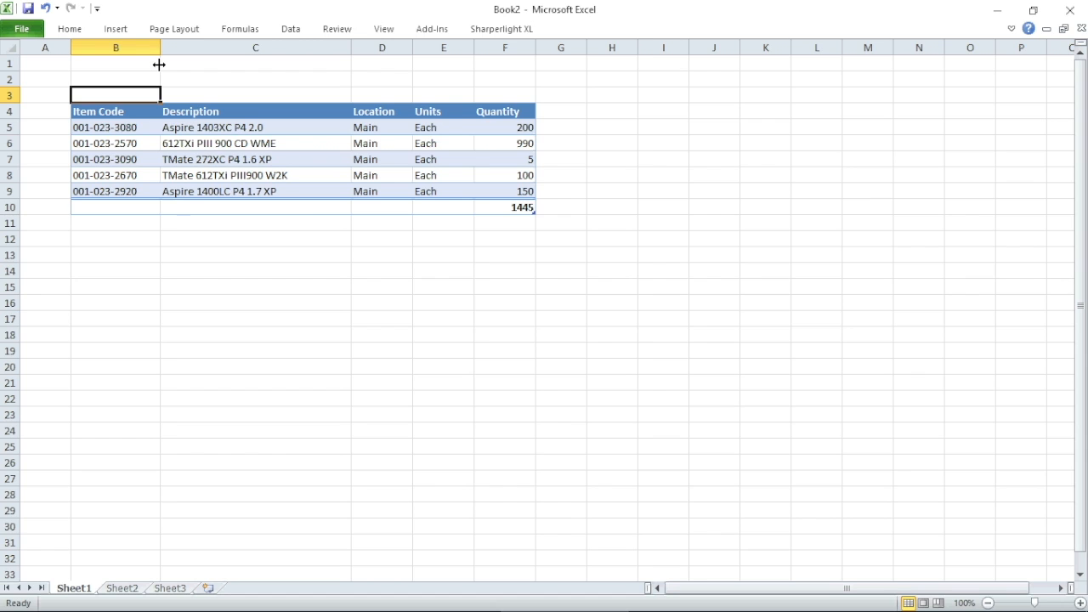
{"action": "left_click", "coordinate": [554, 118]}
{"action": "type", "text": "Physical"}
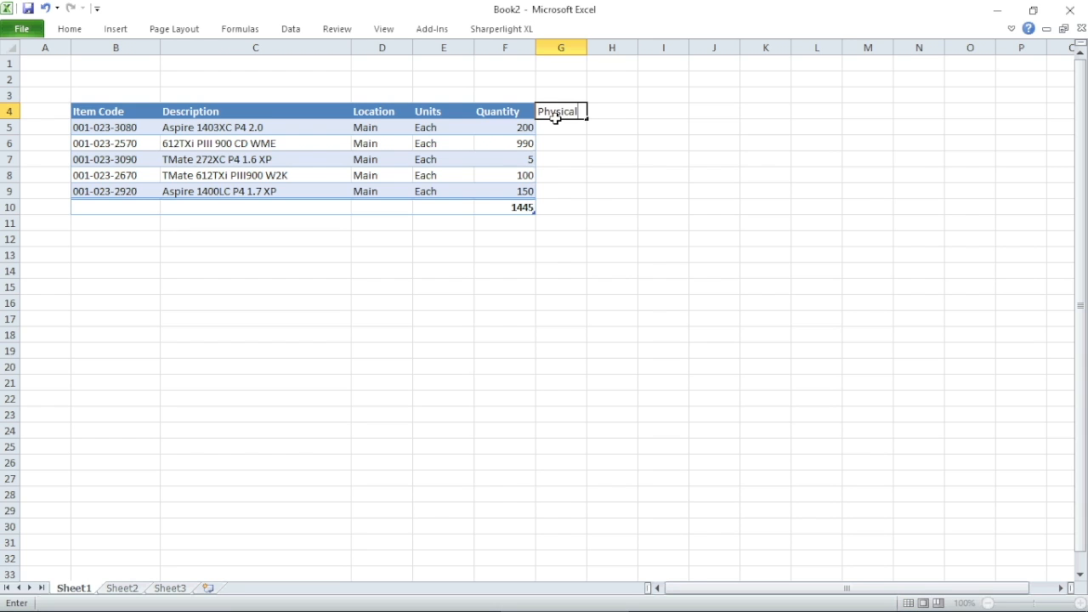
{"action": "key", "text": "Tab"}
{"action": "type", "text": "Diff"}
{"action": "key", "text": "Return"}
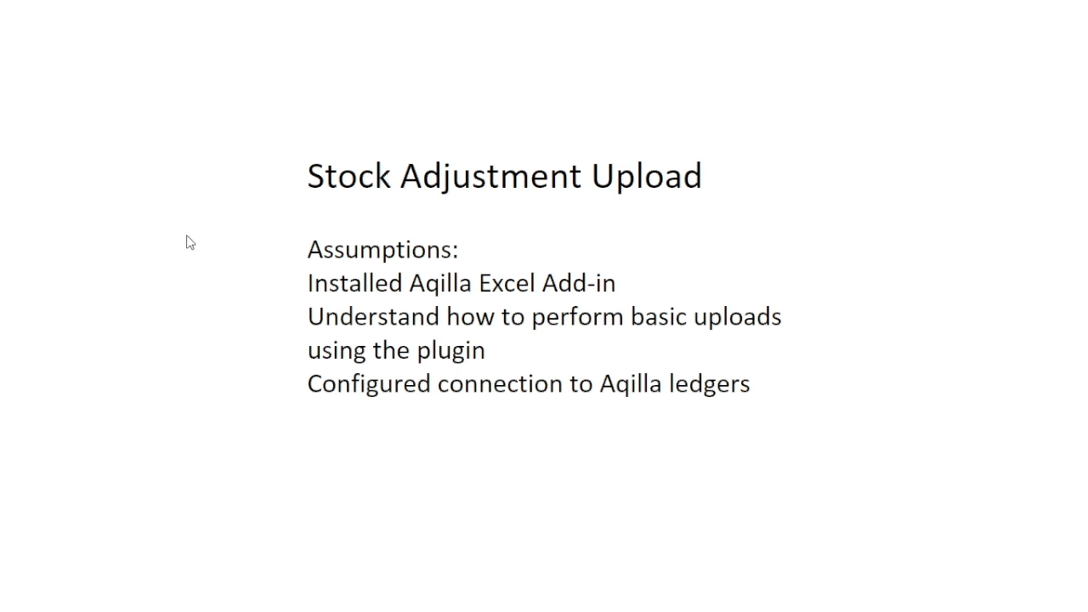
Switch from the PowerPoint assumptions slide back to the Excel Book2 workbook.
{"action": "key", "text": "alt+Tab"}
{"action": "key", "text": "alt+Tab"}
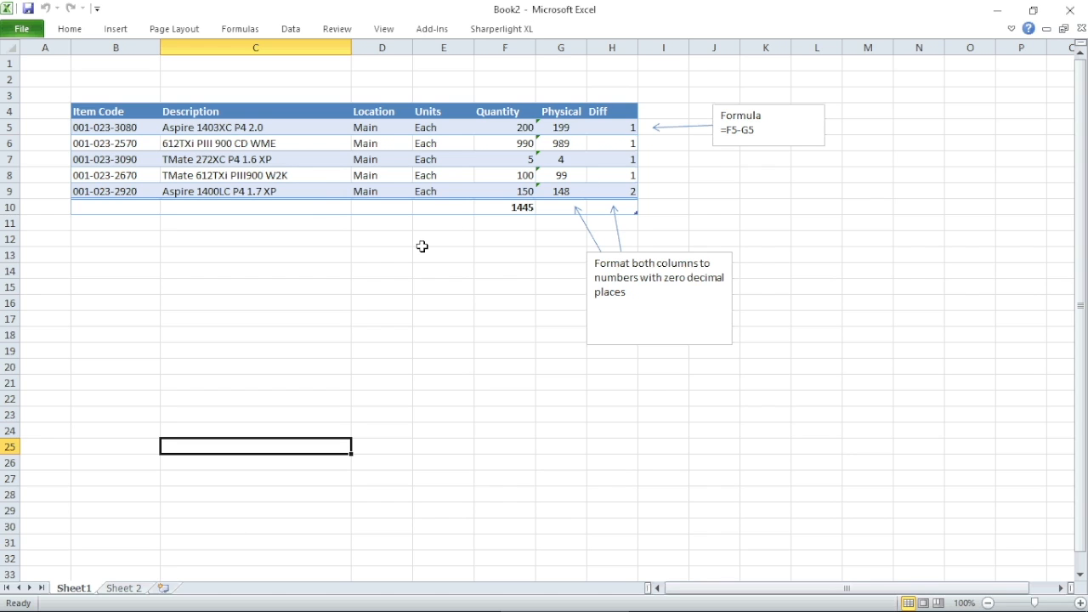
On Sheet 2, insert the Aqilla InventoryIssue column labels via the add-in's Get column labels.
{"action": "left_click", "coordinate": [123, 588]}
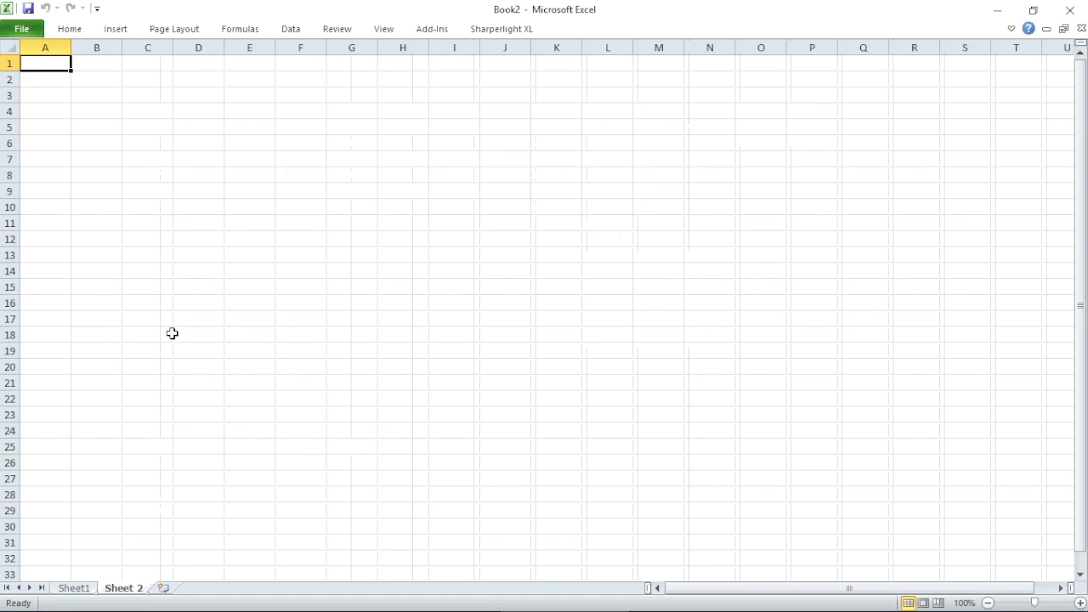
{"action": "left_click", "coordinate": [439, 29]}
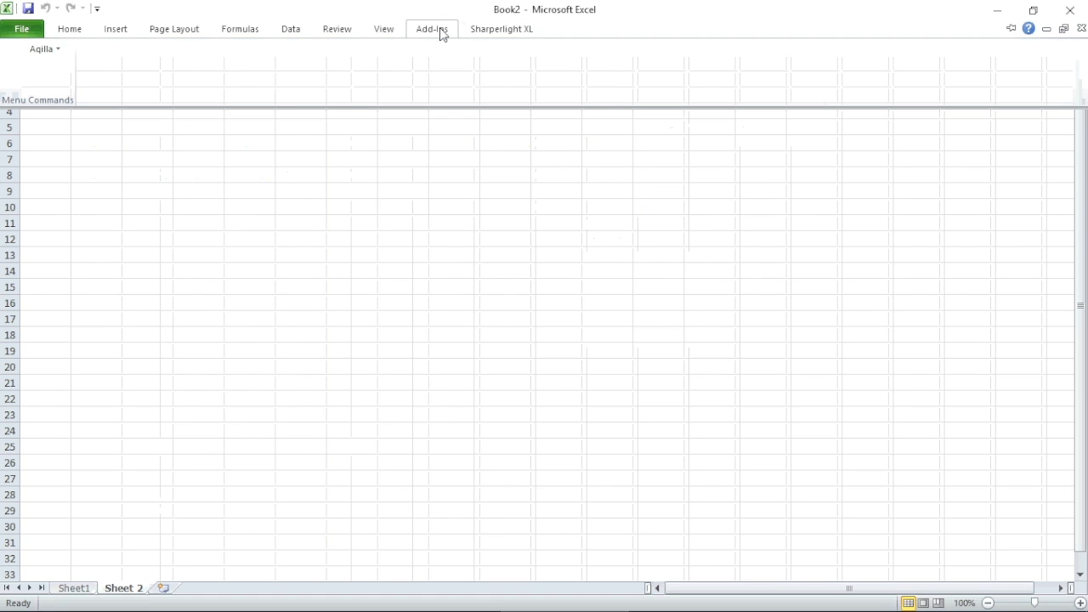
{"action": "left_click", "coordinate": [51, 51]}
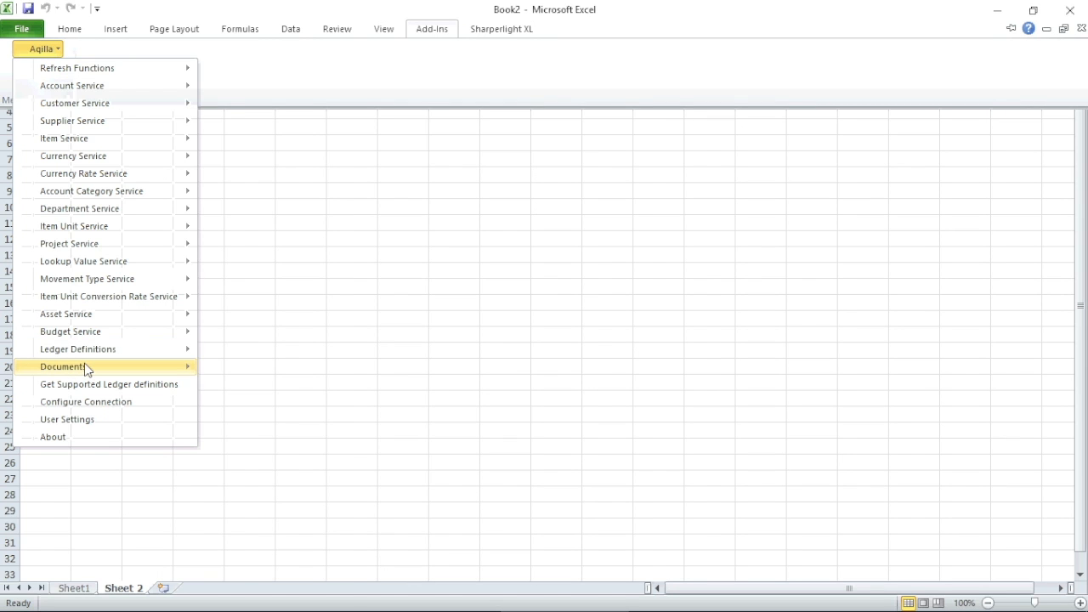
{"action": "mouse_move", "coordinate": [86, 369]}
{"action": "mouse_move", "coordinate": [233, 389]}
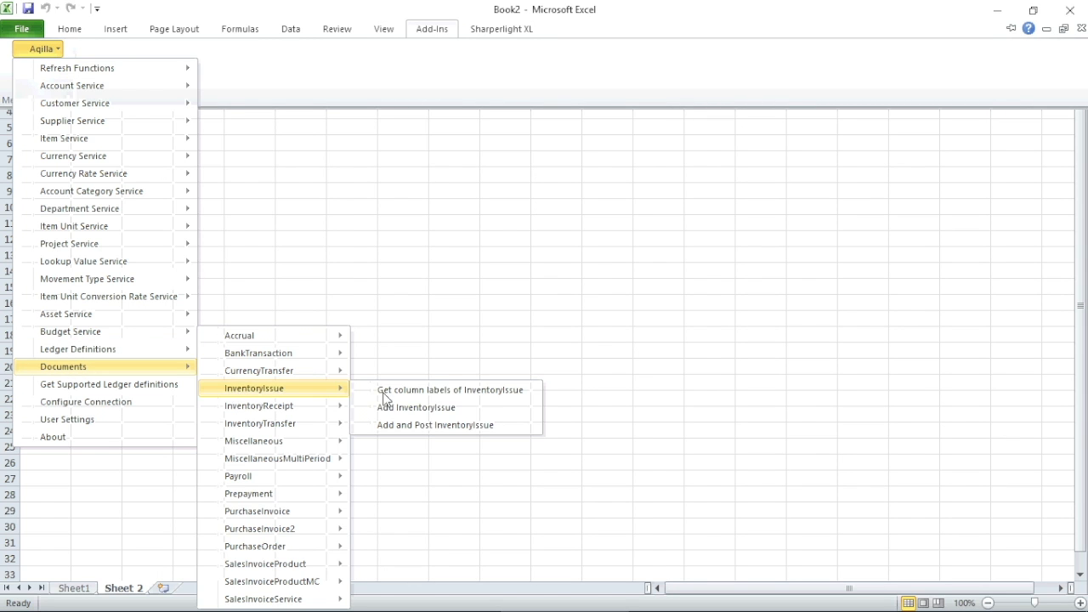
{"action": "left_click", "coordinate": [442, 391]}
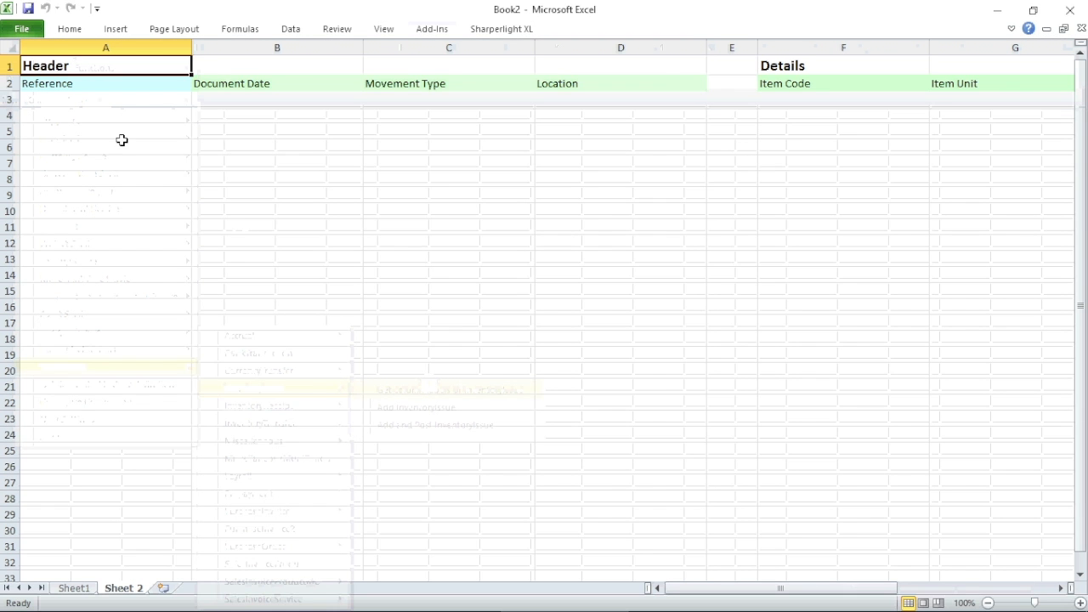
Make every column on Sheet 2 narrower.
{"action": "left_click", "coordinate": [7, 46]}
{"action": "left_click_drag", "start_coordinate": [191, 49], "coordinate": [92, 55]}
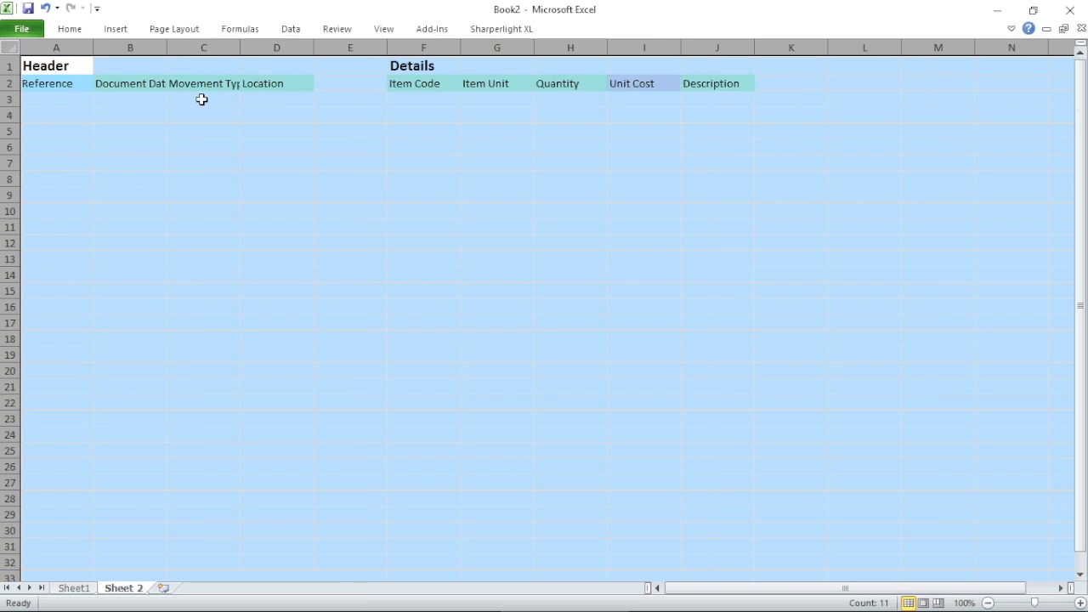
{"action": "left_click", "coordinate": [144, 159]}
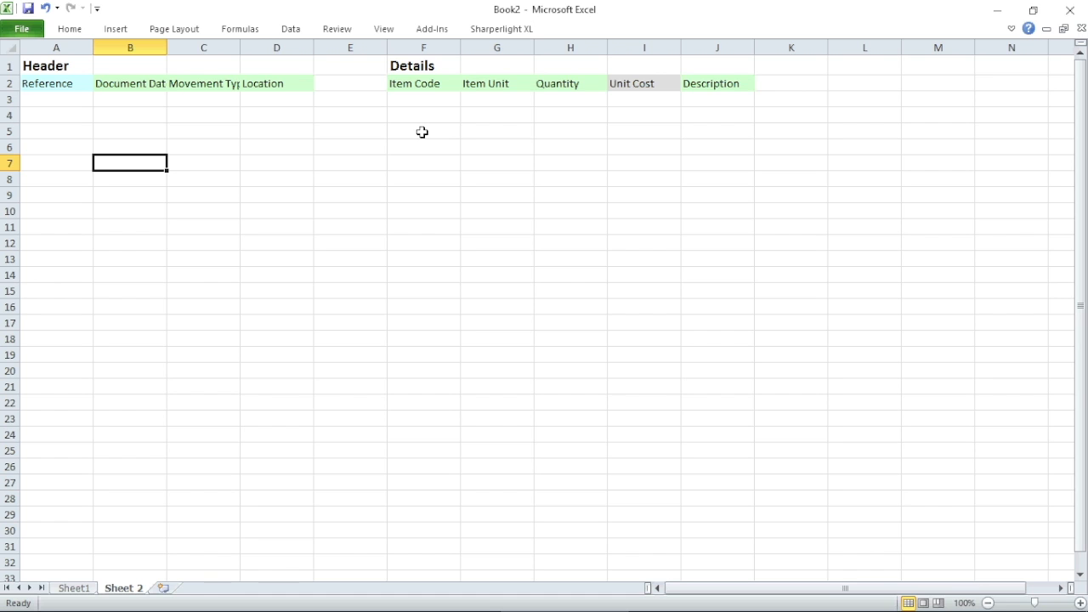
Copy Sheet1's item codes B5:B9 and target cell F3 on Sheet 2, then cancel the paste.
{"action": "left_click", "coordinate": [74, 588]}
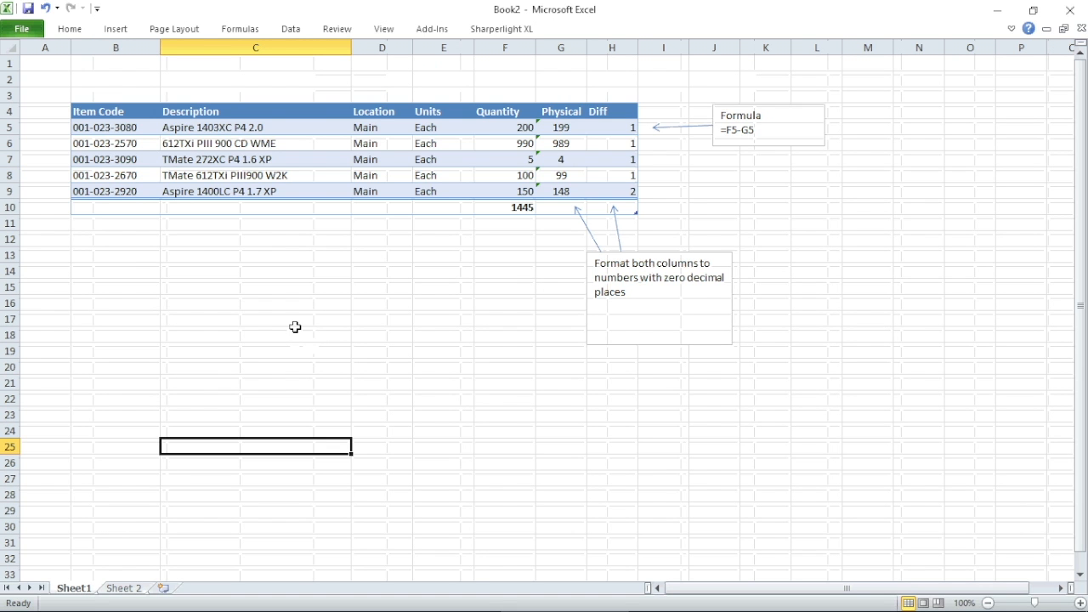
{"action": "left_click", "coordinate": [103, 127]}
{"action": "left_click_drag", "start_coordinate": [103, 127], "coordinate": [103, 192]}
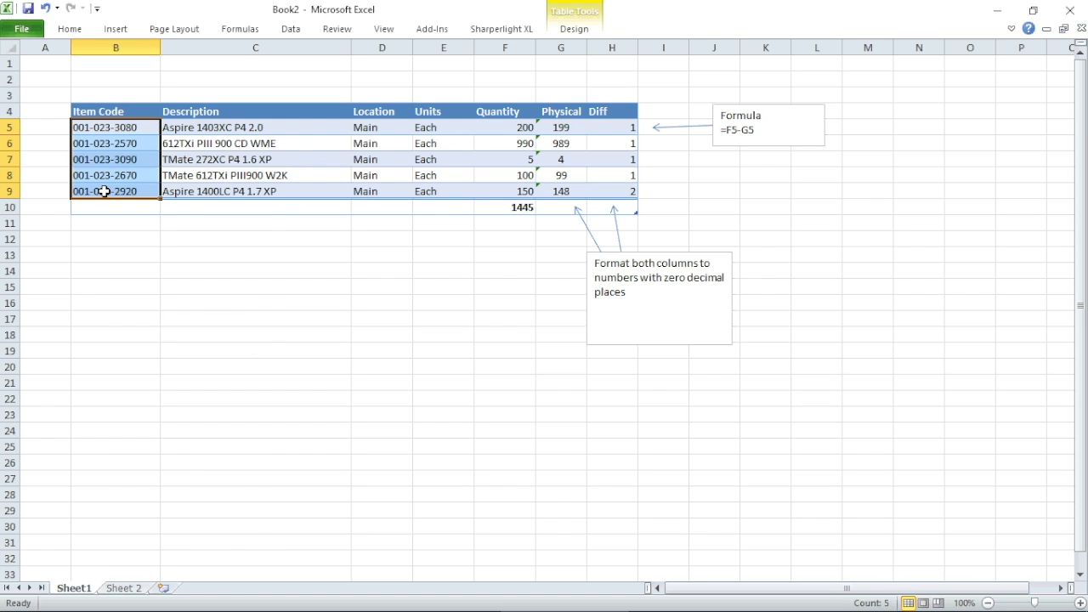
{"action": "right_click", "coordinate": [104, 191]}
{"action": "double_click", "coordinate": [141, 223]}
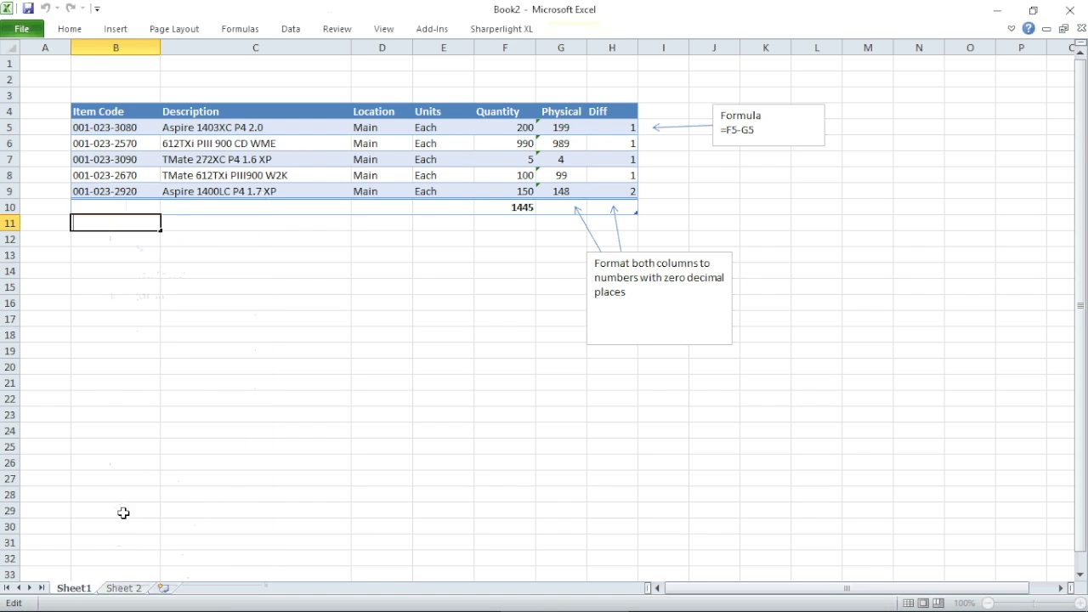
{"action": "left_click", "coordinate": [134, 588]}
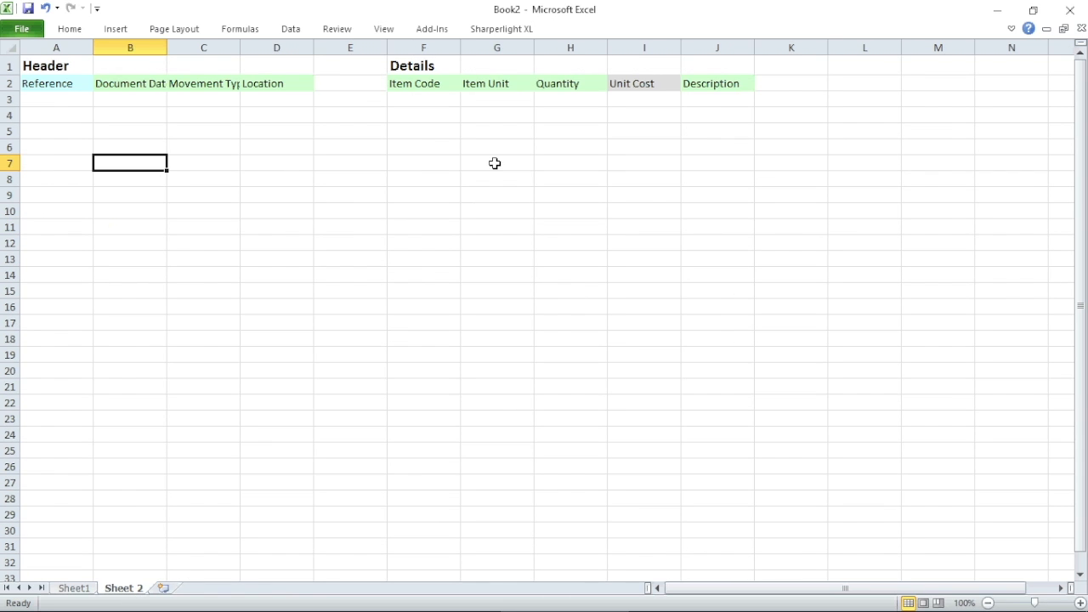
{"action": "left_click", "coordinate": [427, 103]}
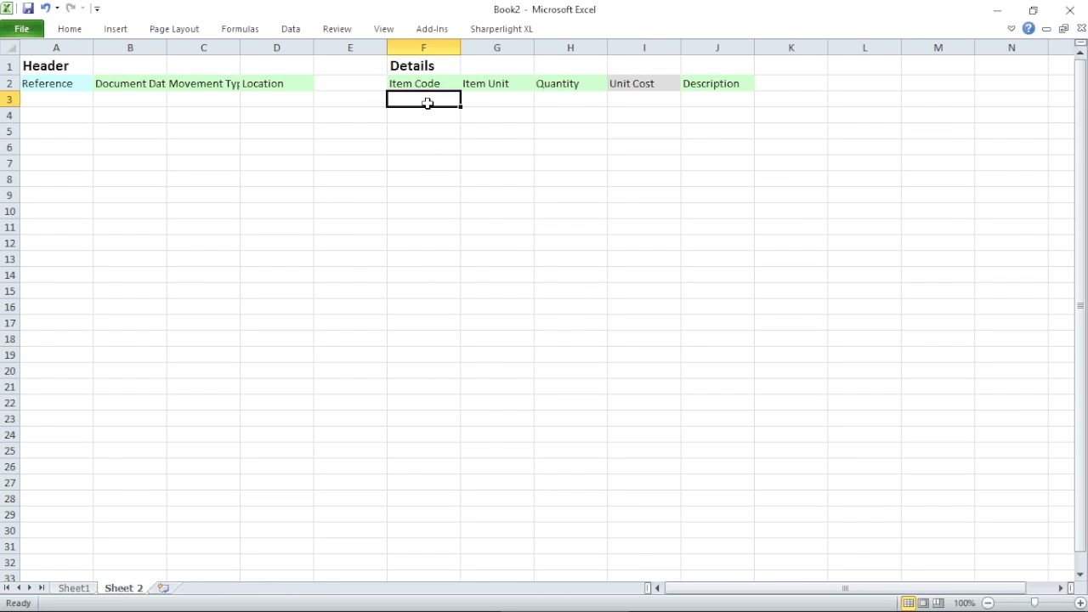
{"action": "right_click", "coordinate": [427, 103]}
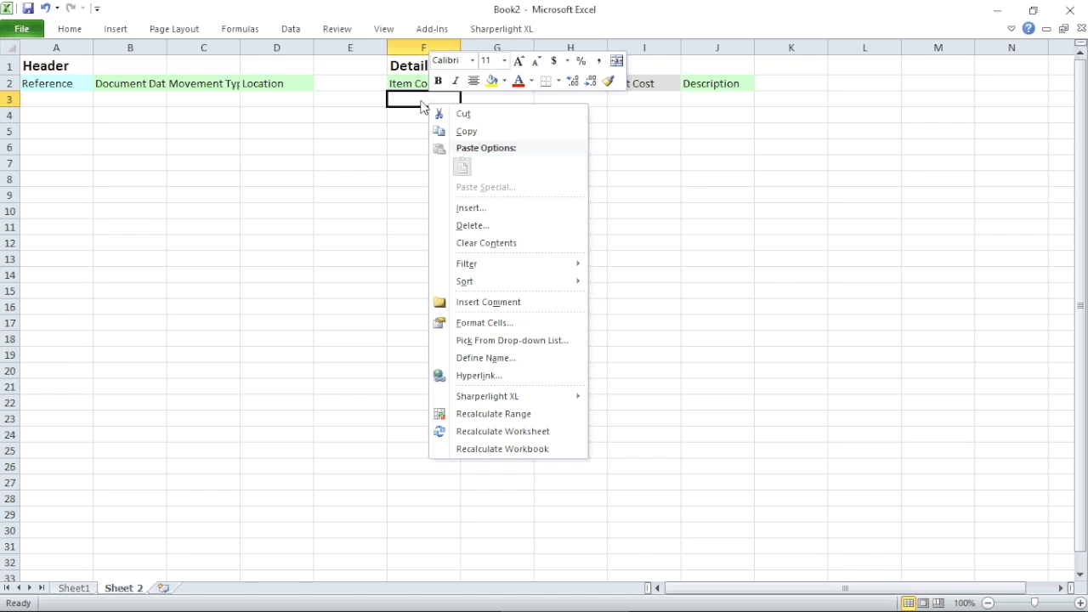
{"action": "left_click", "coordinate": [309, 373]}
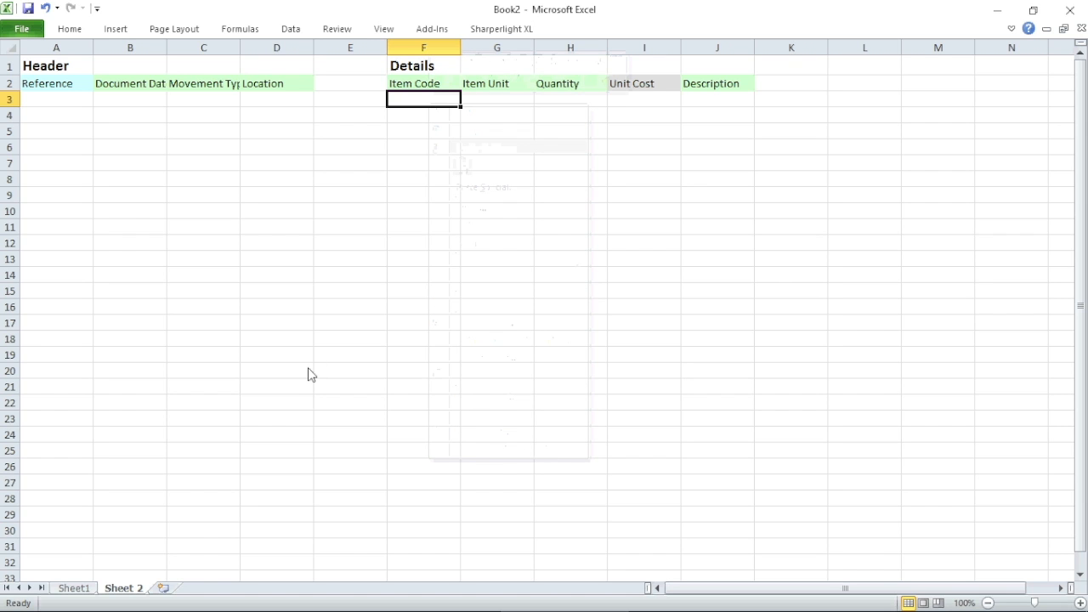
Recopy item codes B5:B9 and paste them as values into F3 under Item Code.
{"action": "left_click", "coordinate": [77, 588]}
{"action": "left_click_drag", "start_coordinate": [124, 132], "coordinate": [125, 189]}
{"action": "right_click", "coordinate": [126, 190]}
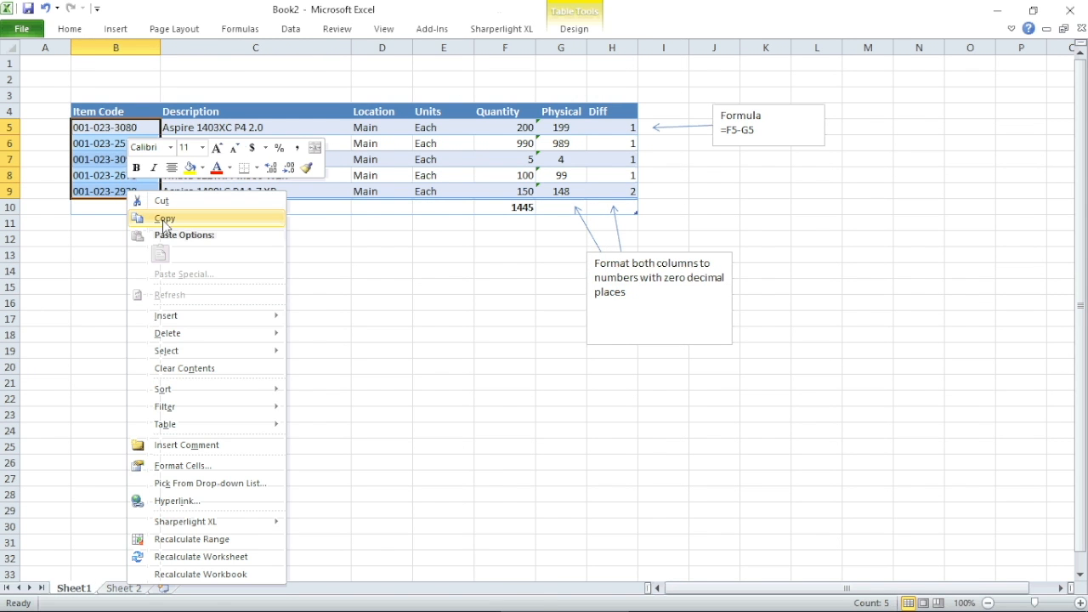
{"action": "left_click", "coordinate": [164, 220]}
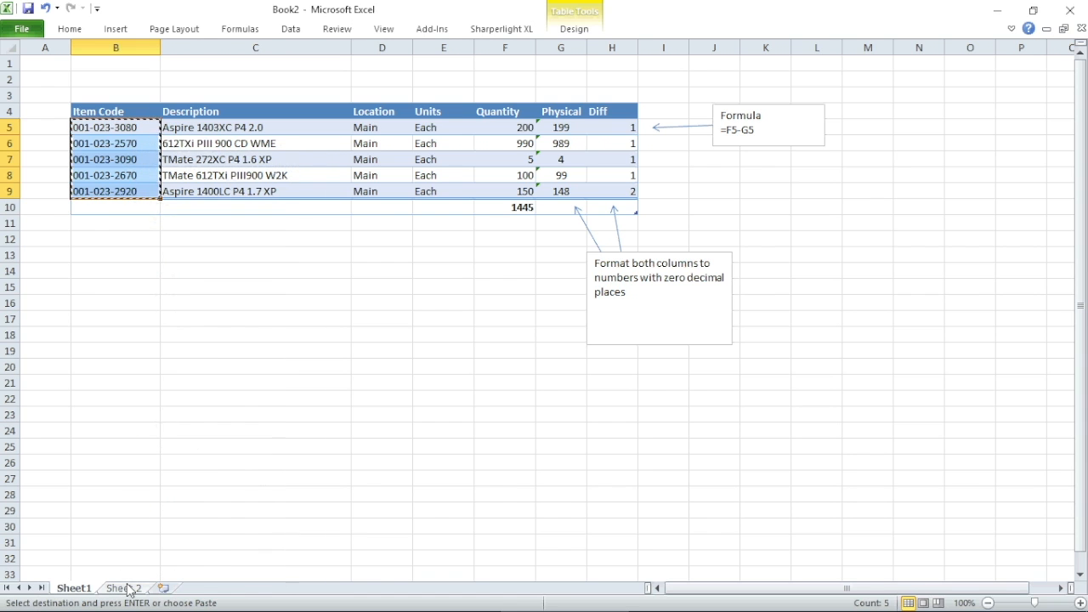
{"action": "left_click", "coordinate": [128, 588]}
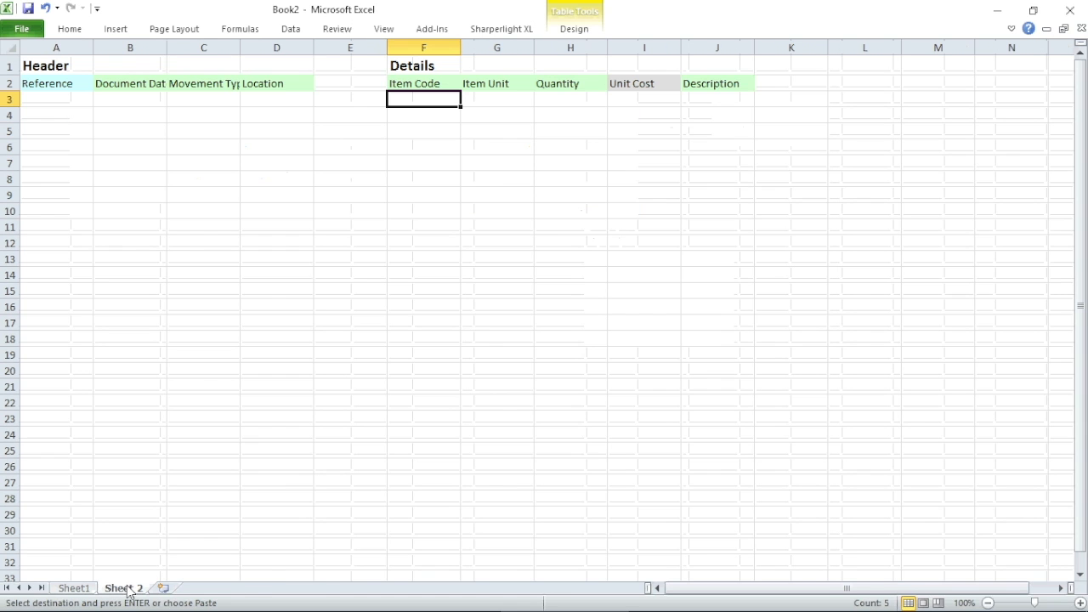
{"action": "right_click", "coordinate": [432, 99]}
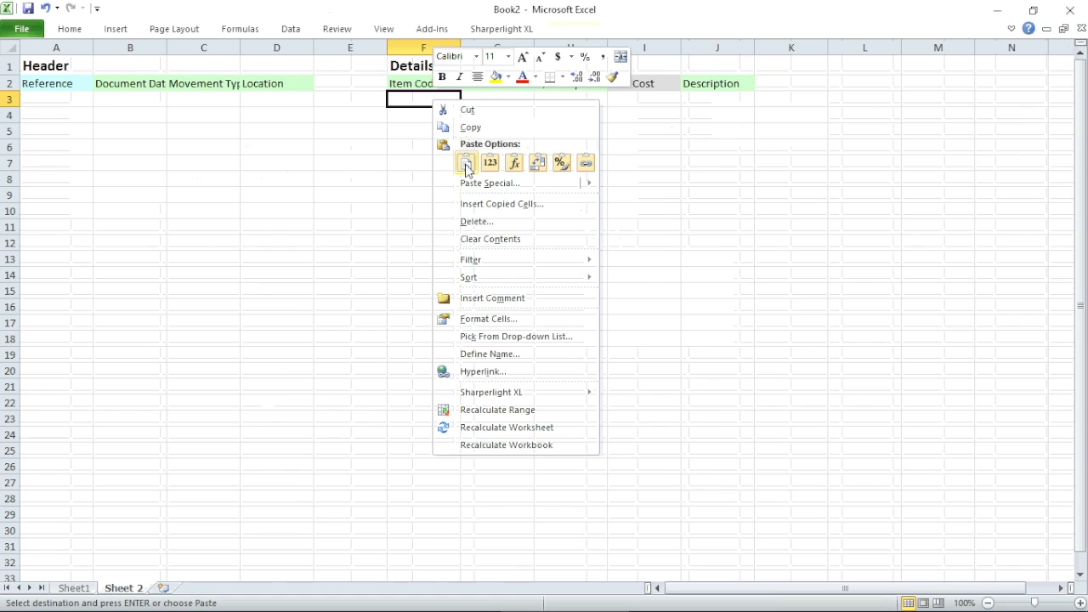
{"action": "mouse_move", "coordinate": [466, 191]}
{"action": "left_click", "coordinate": [610, 265]}
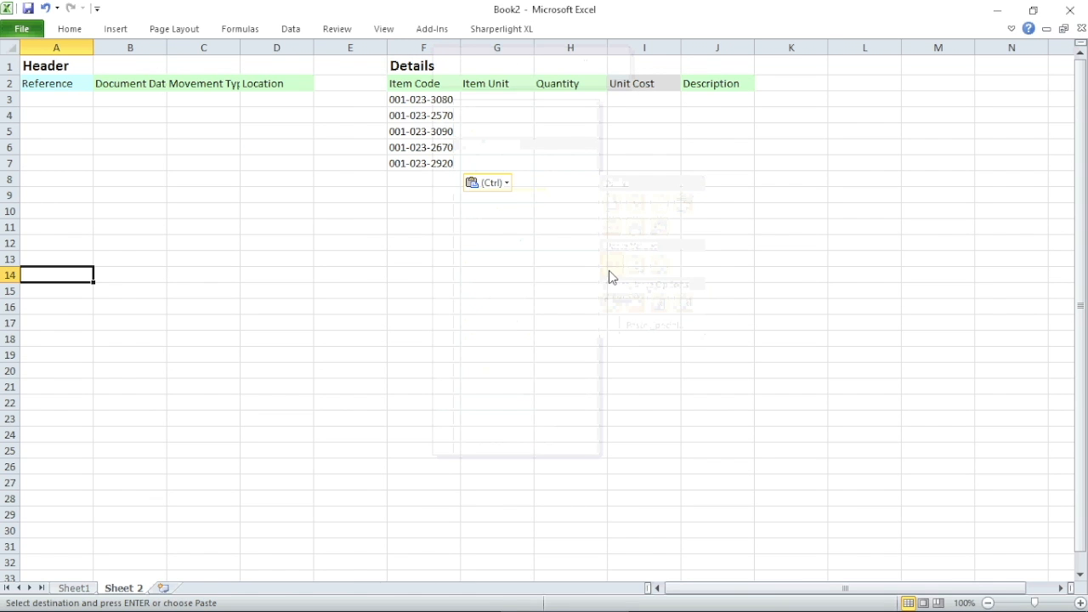
Paste Sheet1's Diff values as plain values into Sheet 2's Quantity cells.
{"action": "left_click", "coordinate": [73, 588]}
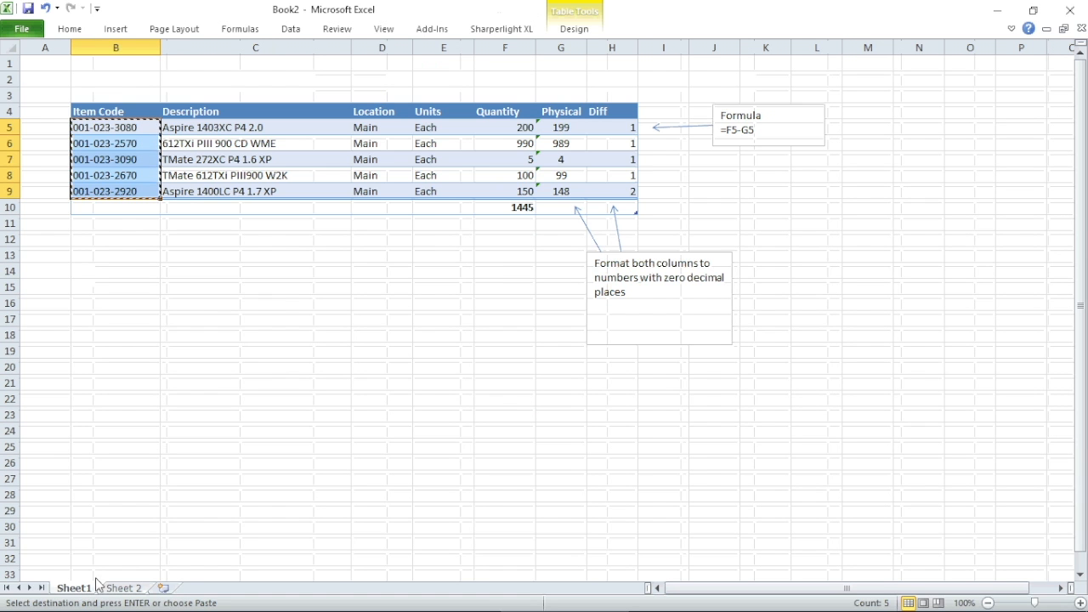
{"action": "left_click_drag", "start_coordinate": [616, 127], "coordinate": [617, 186]}
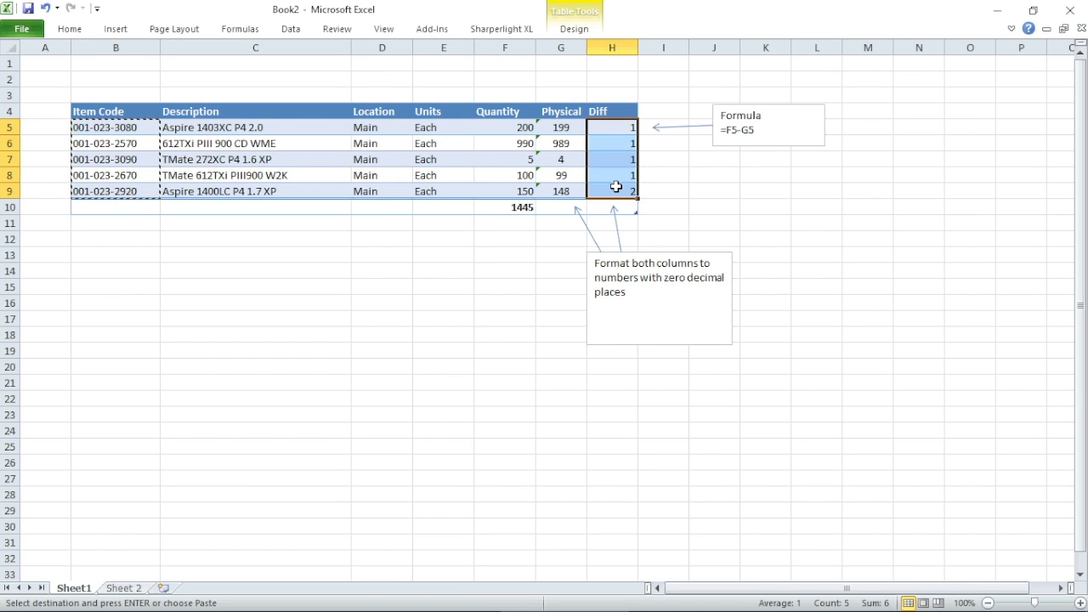
{"action": "right_click", "coordinate": [616, 186]}
{"action": "left_click", "coordinate": [653, 215]}
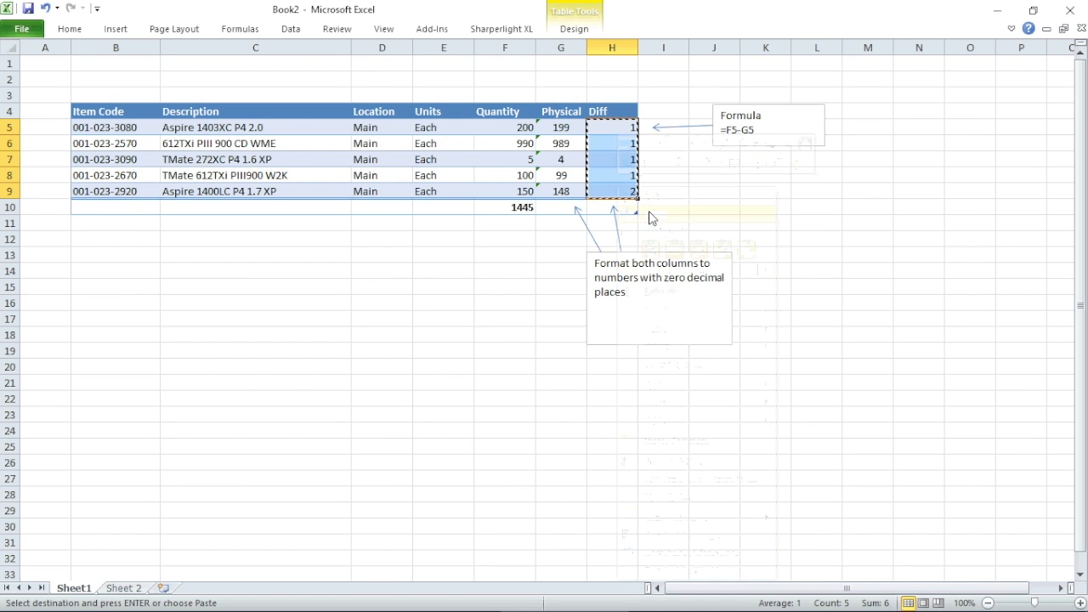
{"action": "left_click", "coordinate": [125, 588]}
{"action": "left_click_drag", "start_coordinate": [578, 102], "coordinate": [566, 162]}
{"action": "right_click", "coordinate": [566, 162]}
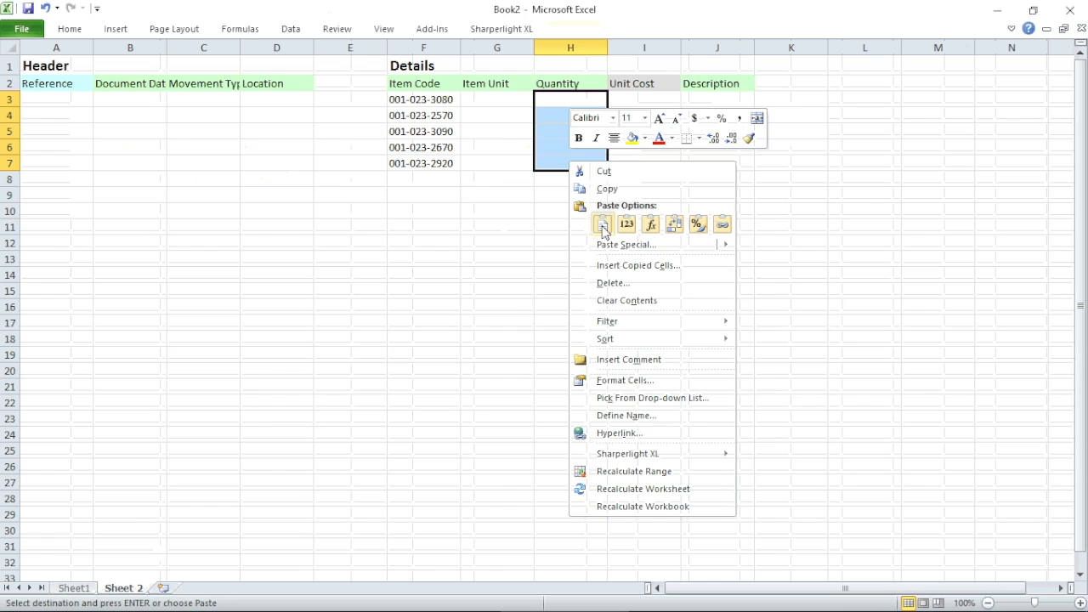
{"action": "mouse_move", "coordinate": [612, 245]}
{"action": "left_click", "coordinate": [747, 328]}
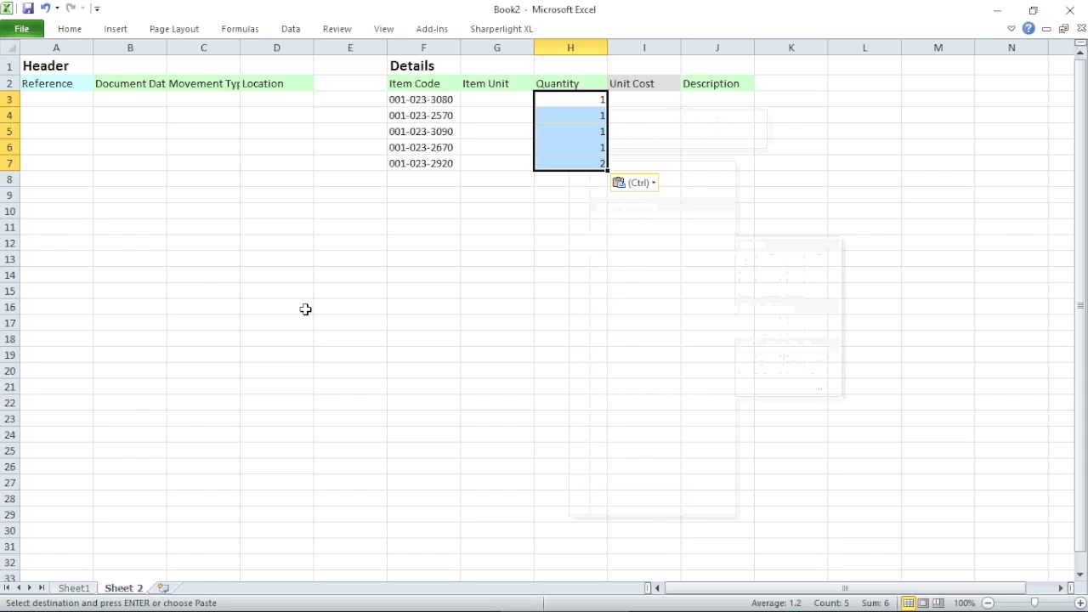
Paste Sheet1's Units values E5:E9 as plain values into Item Unit G3:G7.
{"action": "left_click", "coordinate": [85, 591]}
{"action": "right_click", "coordinate": [442, 131]}
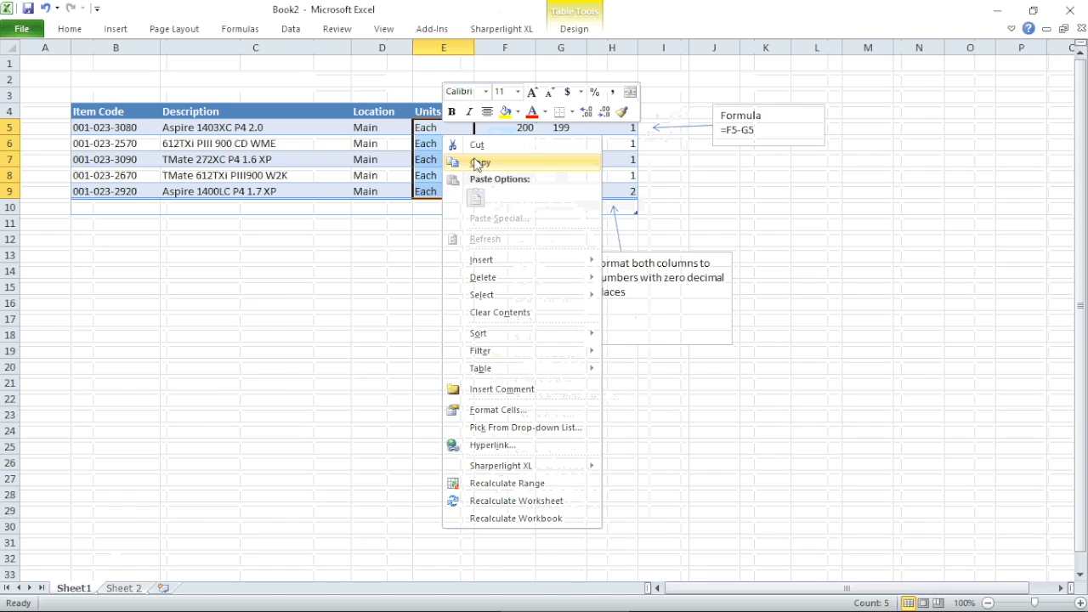
{"action": "left_click", "coordinate": [478, 163]}
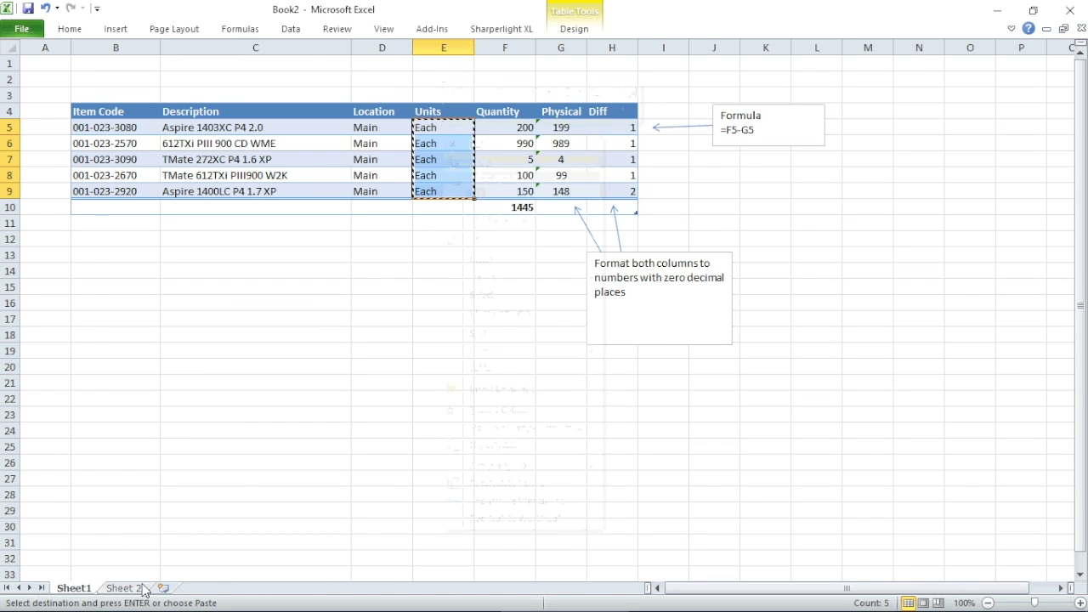
{"action": "left_click", "coordinate": [143, 588]}
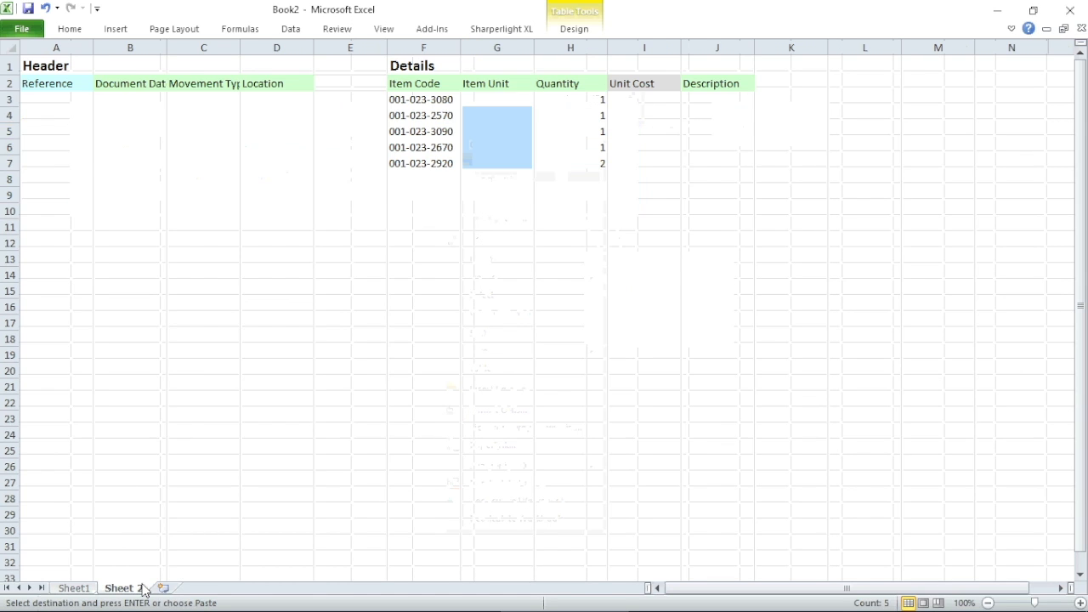
{"action": "right_click", "coordinate": [485, 110]}
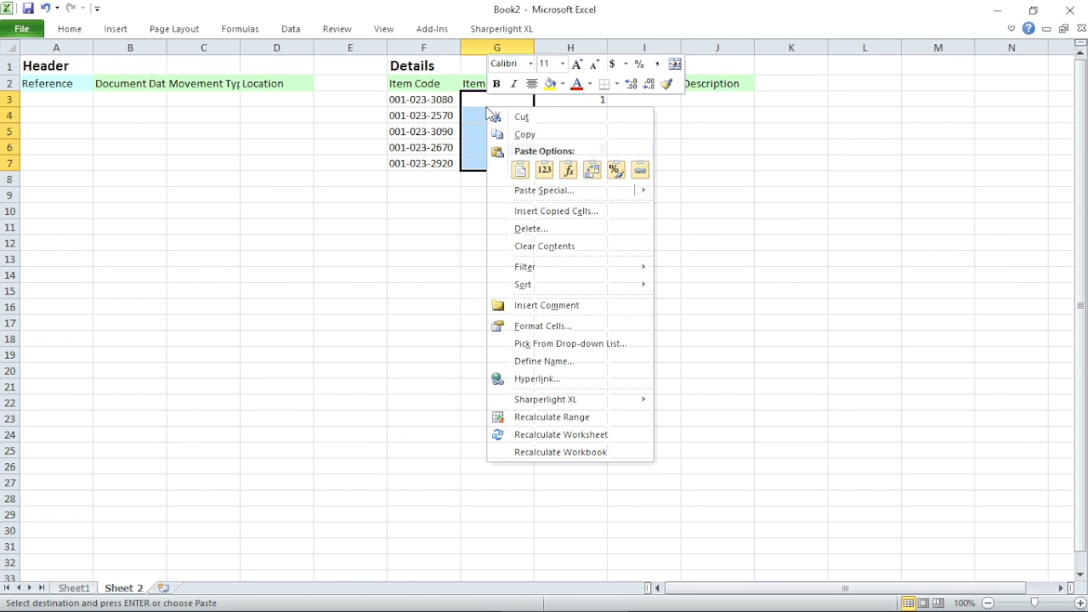
{"action": "mouse_move", "coordinate": [525, 197]}
{"action": "left_click", "coordinate": [666, 272]}
{"action": "double_click", "coordinate": [670, 277]}
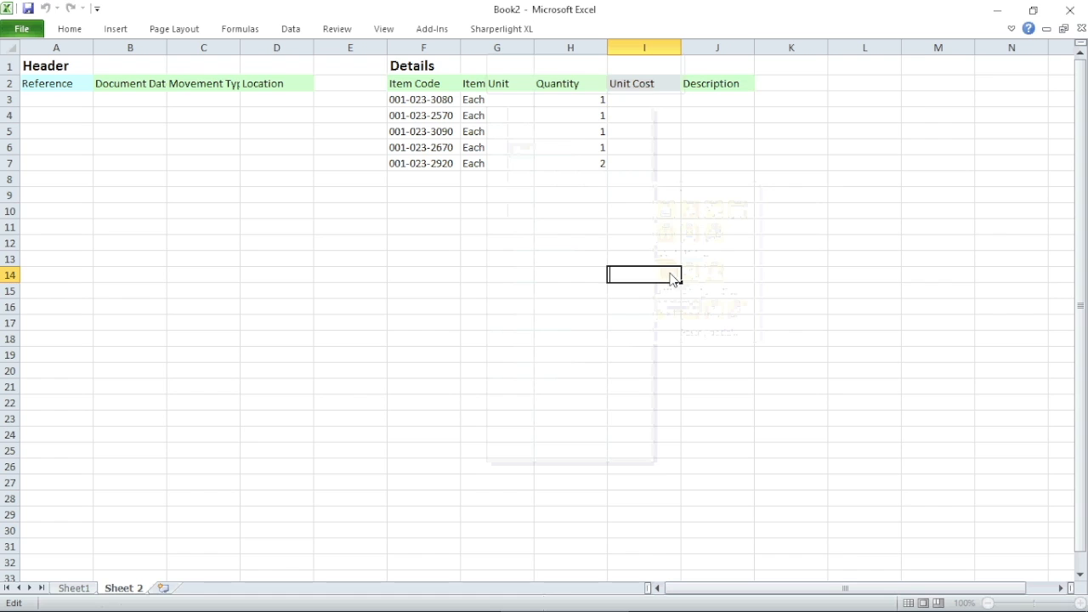
Enter 'Stocktake 4/3/16' as the description in J3 and copy it down to J7.
{"action": "left_click", "coordinate": [710, 98]}
{"action": "type", "text": "St"}
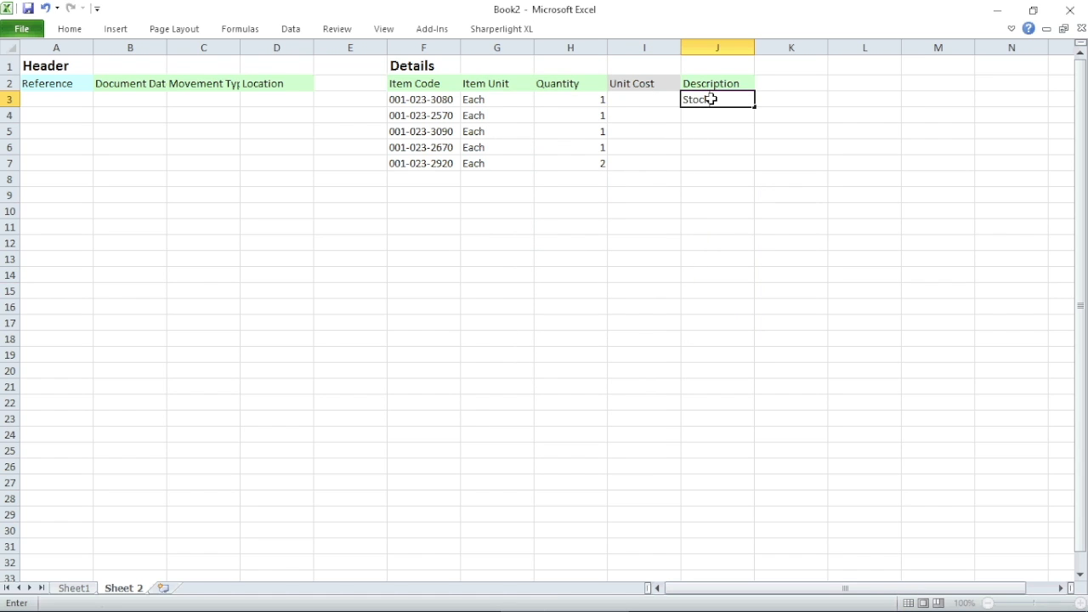
{"action": "type", "text": "ocktake 4/3/16"}
{"action": "key", "text": "Return"}
{"action": "left_click", "coordinate": [710, 99]}
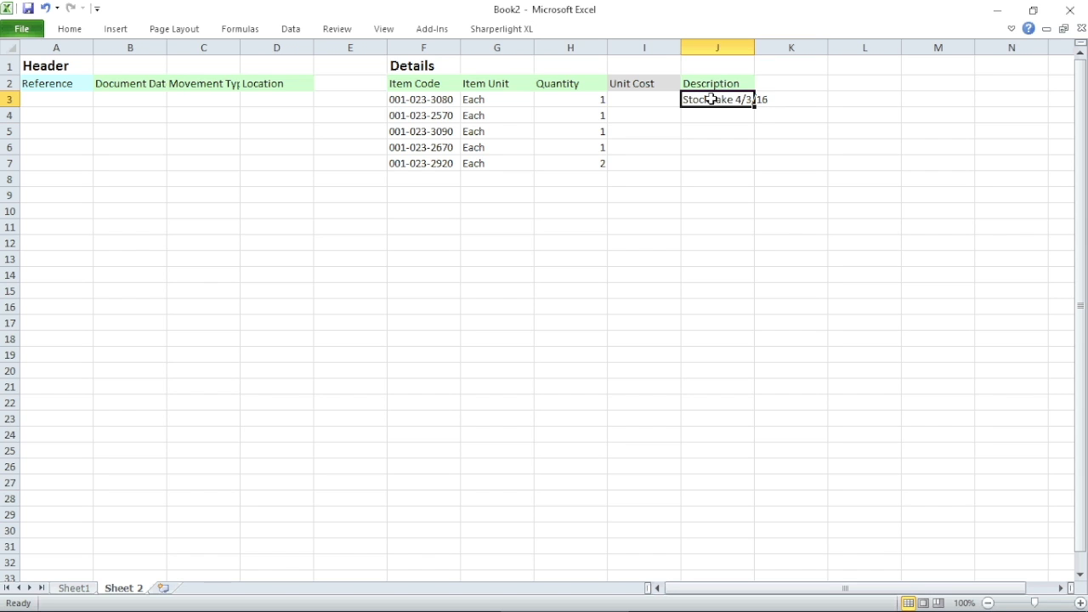
{"action": "key", "text": "ctrl+c"}
{"action": "key", "text": "shift+Down"}
{"action": "key", "text": "shift+Down"}
{"action": "key", "text": "shift+Down"}
{"action": "key", "text": "shift+Down"}
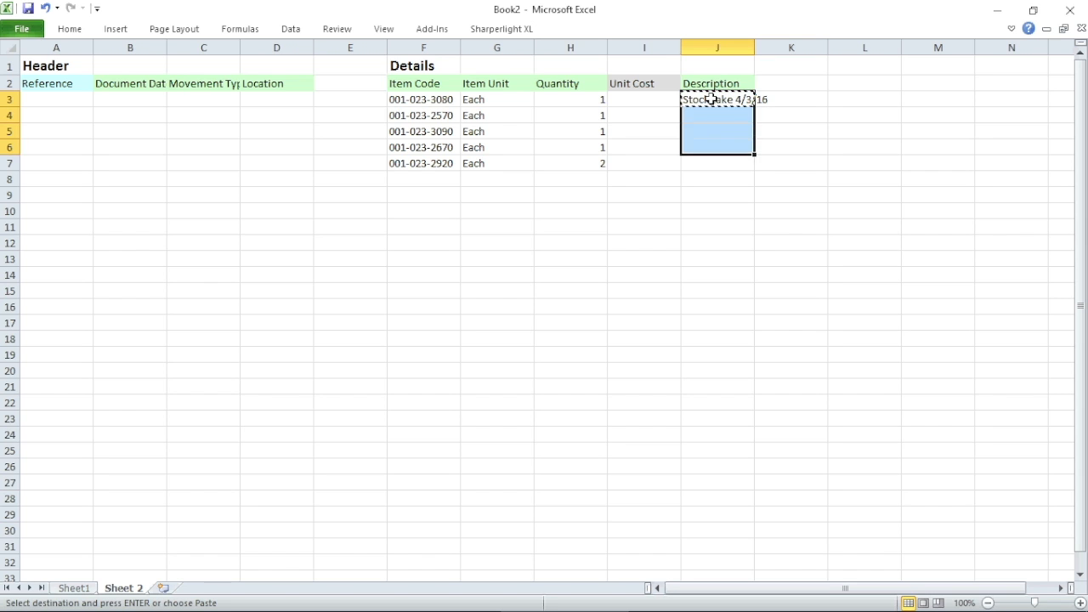
{"action": "key", "text": "ctrl+v"}
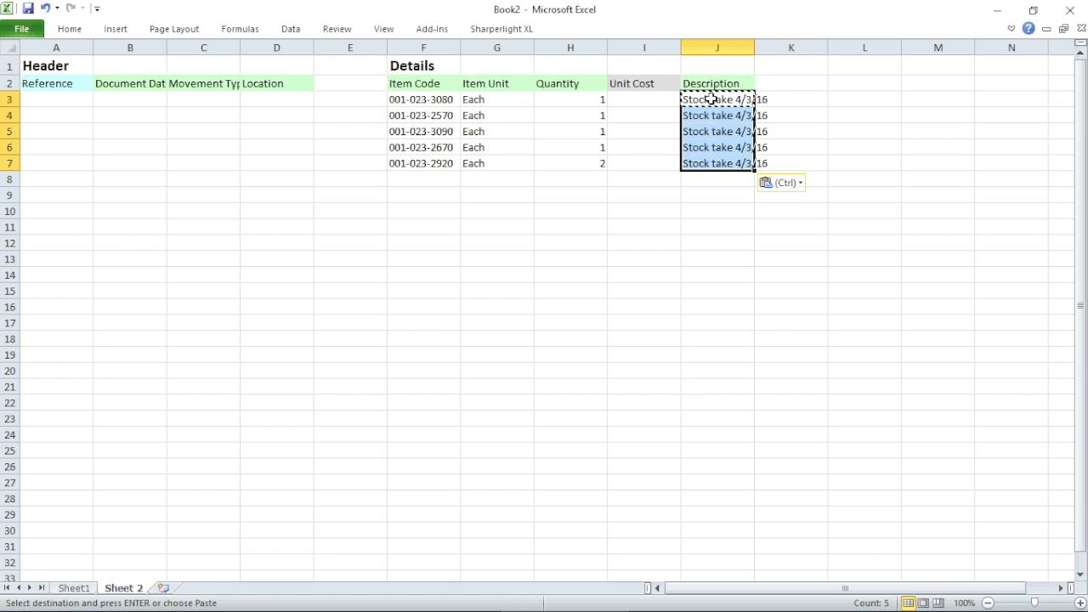
{"action": "left_click", "coordinate": [273, 146]}
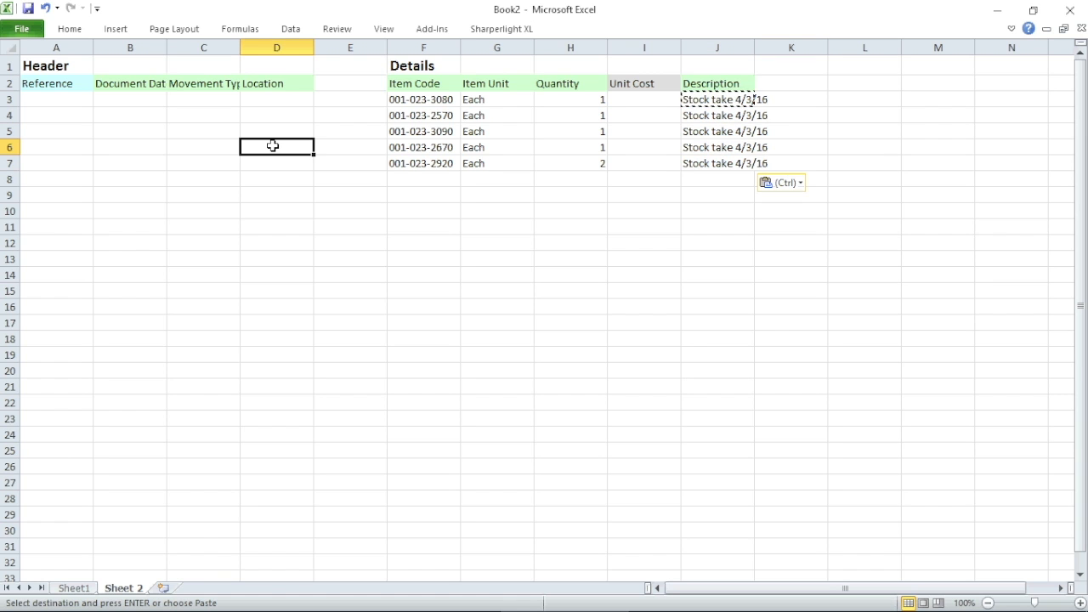
Fill the header with date 4/3/2016, type Stock Adjustment Down and location Main.
{"action": "left_click", "coordinate": [124, 98]}
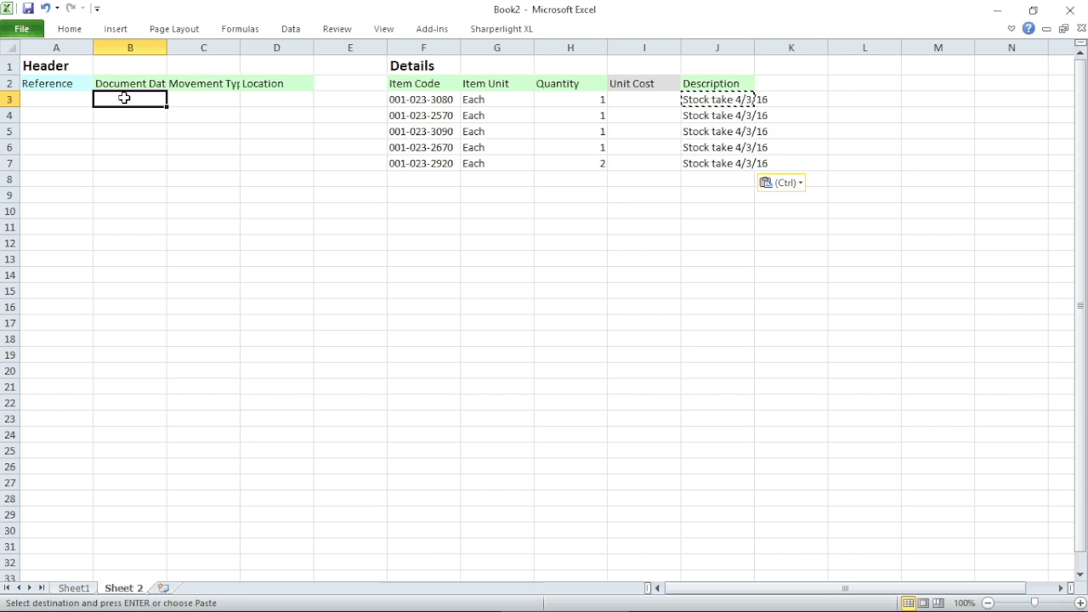
{"action": "type", "text": "4"}
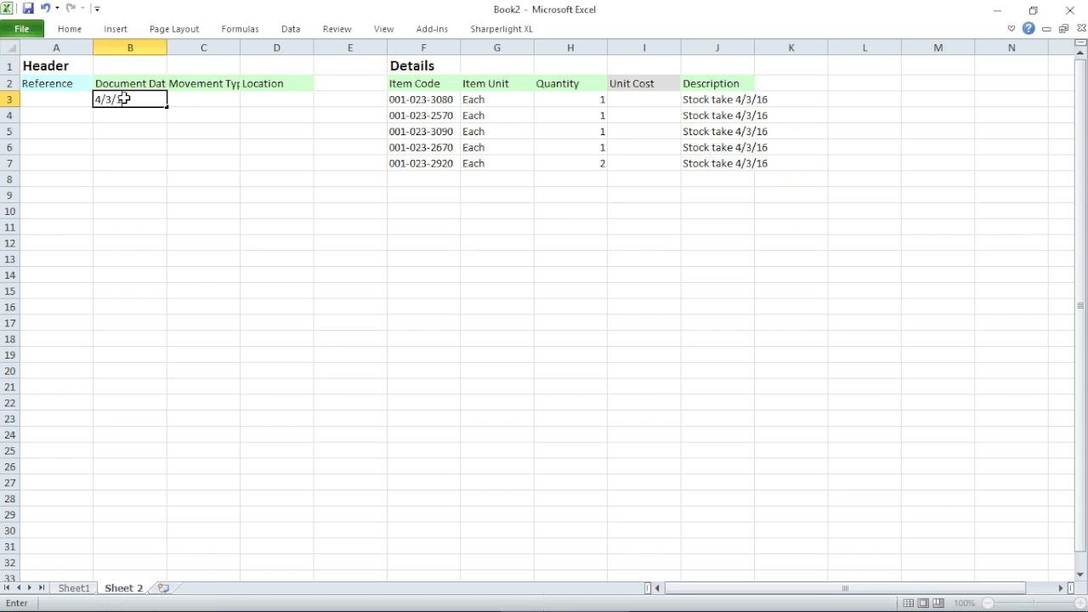
{"action": "type", "text": "/3/2016"}
{"action": "key", "text": "Tab"}
{"action": "type", "text": "Stock Adjustment Down"}
{"action": "key", "text": "Tab"}
{"action": "type", "text": "Mai"}
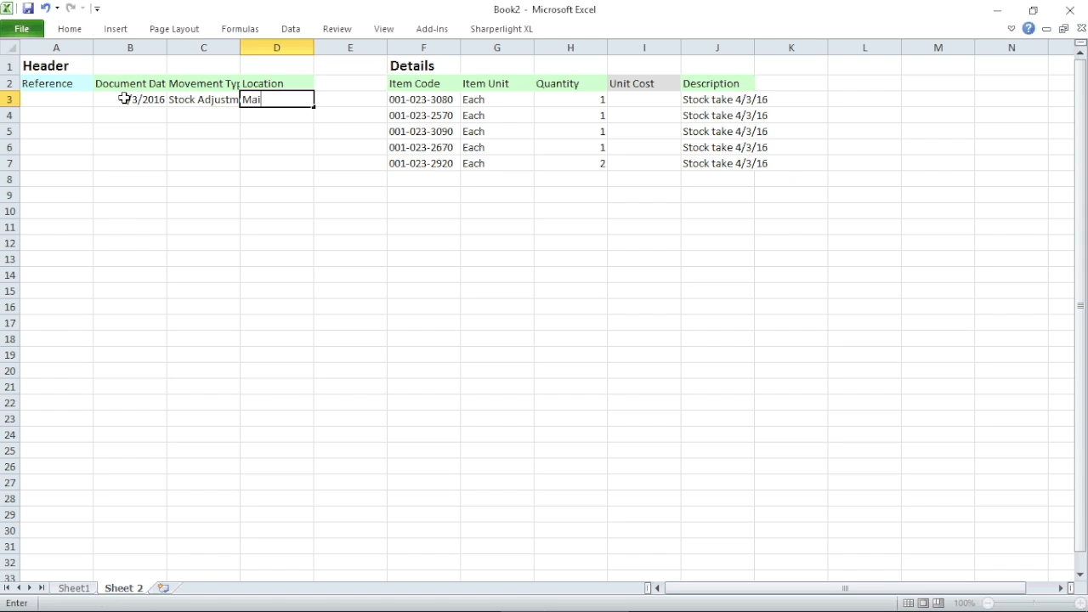
{"action": "left_click", "coordinate": [616, 206]}
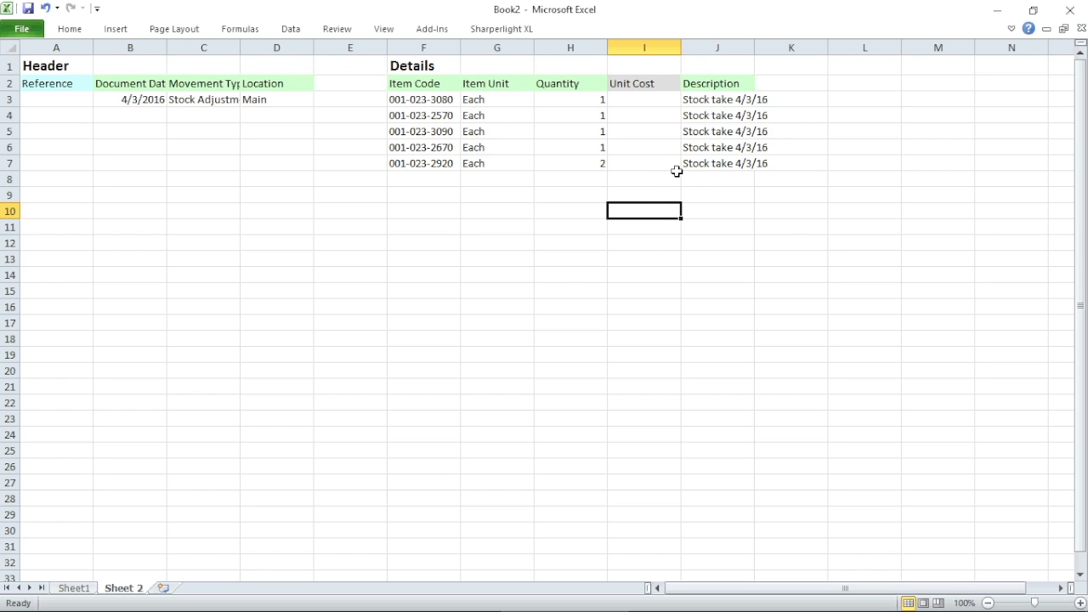
Upload rows A3:J7 to Aqilla with the InventoryIssue add-in's Add InventoryIssue command.
{"action": "left_click_drag", "start_coordinate": [712, 163], "coordinate": [75, 102]}
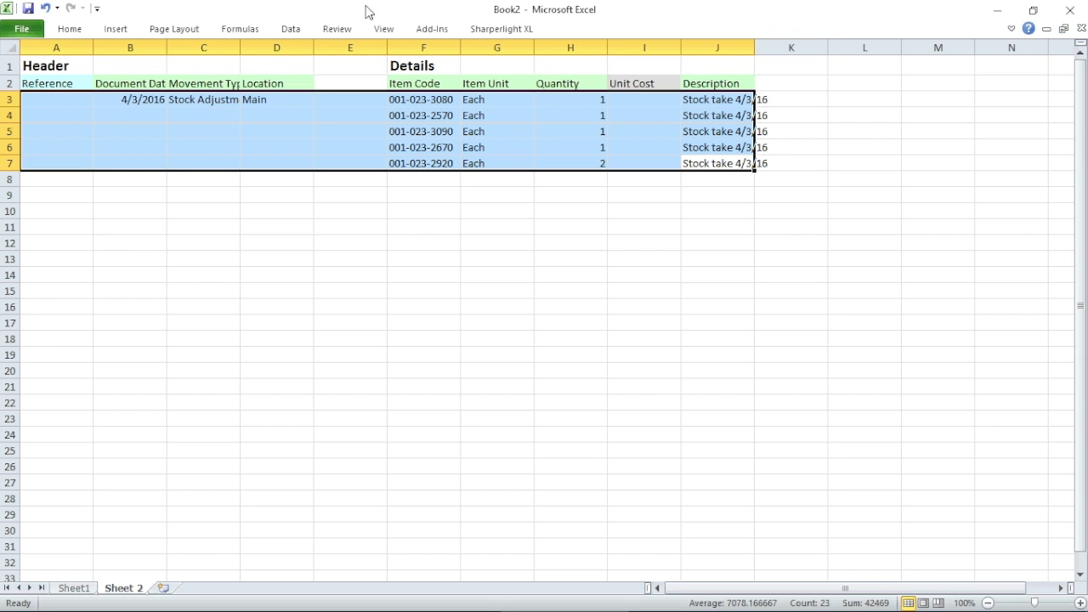
{"action": "left_click", "coordinate": [429, 30]}
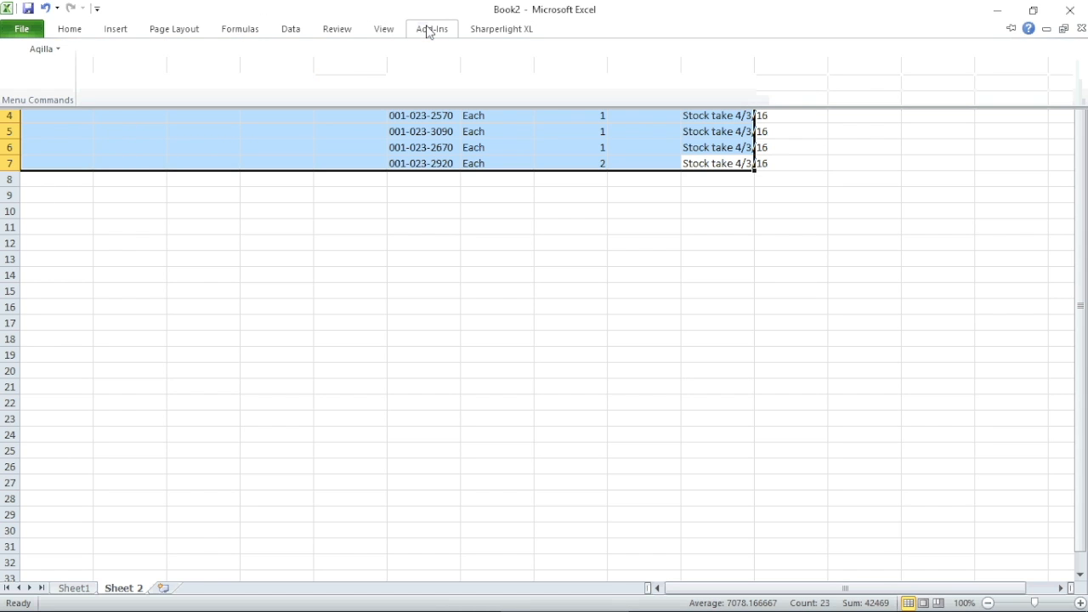
{"action": "left_click", "coordinate": [40, 50]}
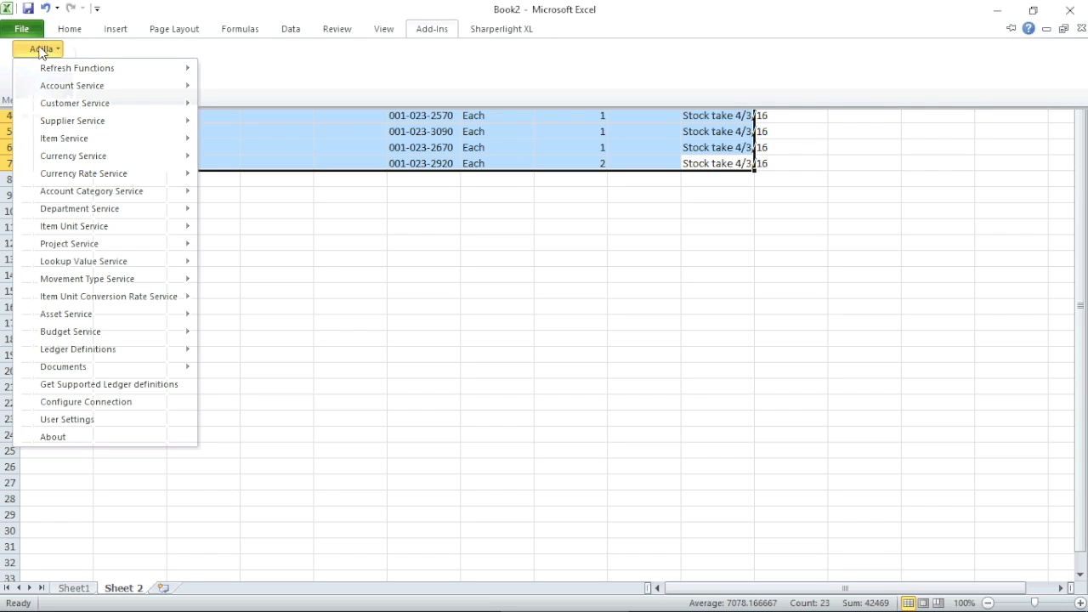
{"action": "mouse_move", "coordinate": [73, 370]}
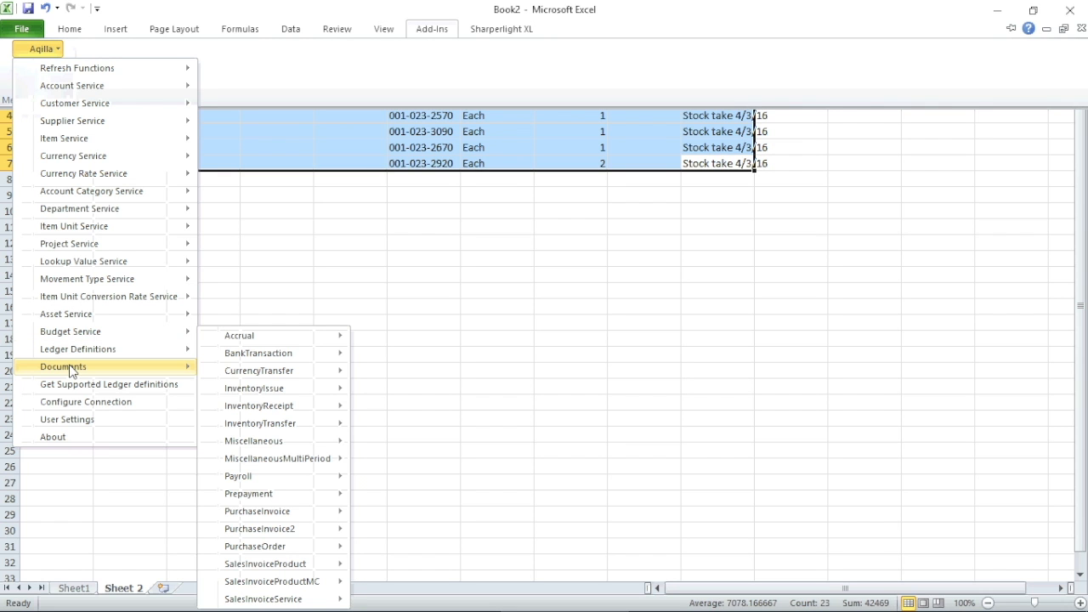
{"action": "mouse_move", "coordinate": [231, 386]}
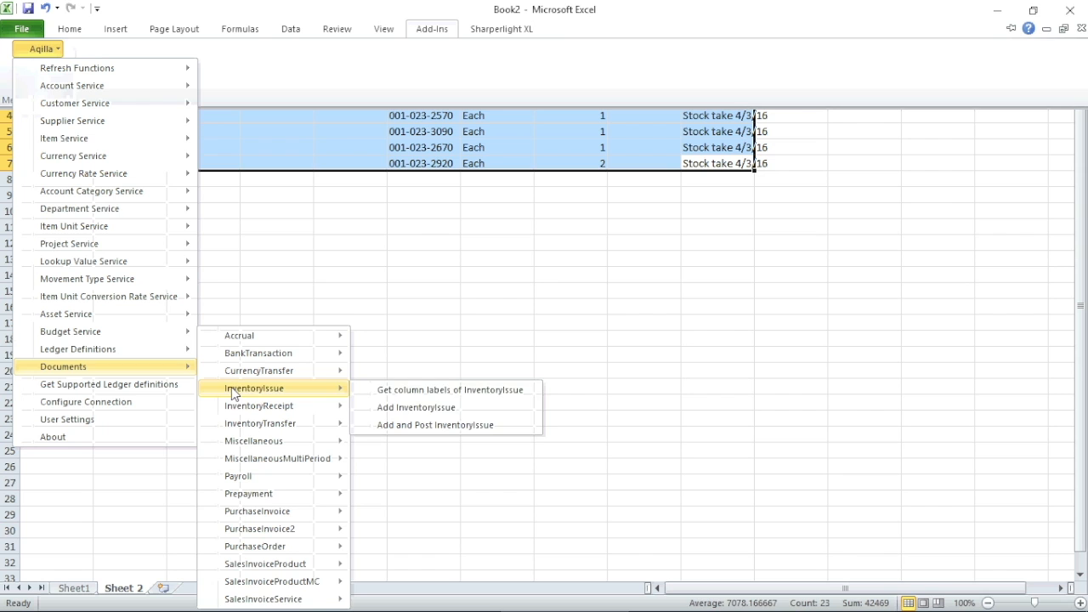
{"action": "left_click", "coordinate": [446, 409]}
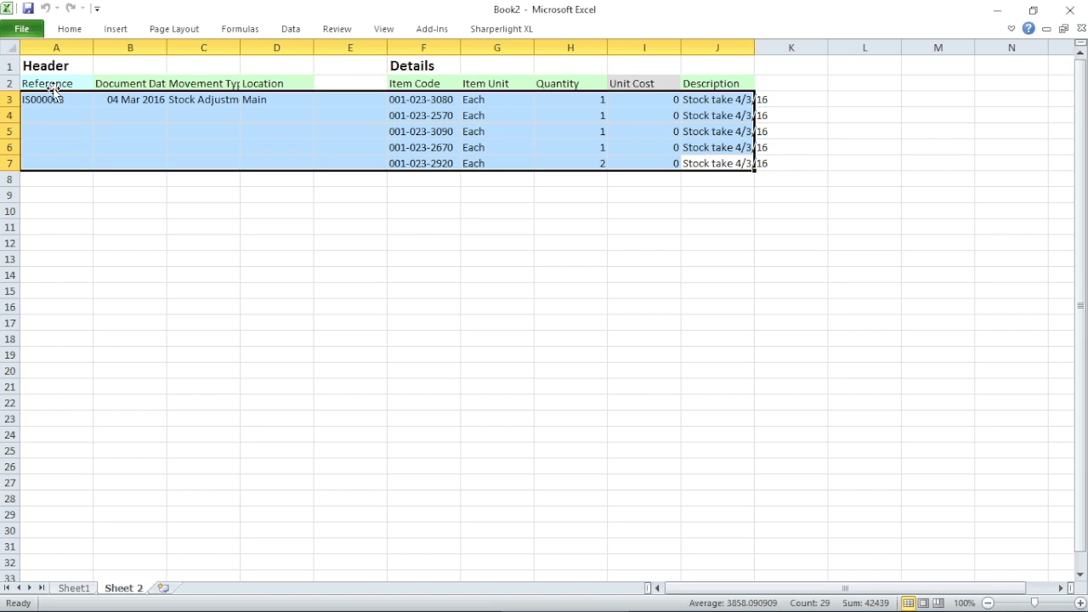
In the Aqilla web app, open inventory issue IS000003 from the Inventory Issues list.
{"action": "mouse_move", "coordinate": [183, 610]}
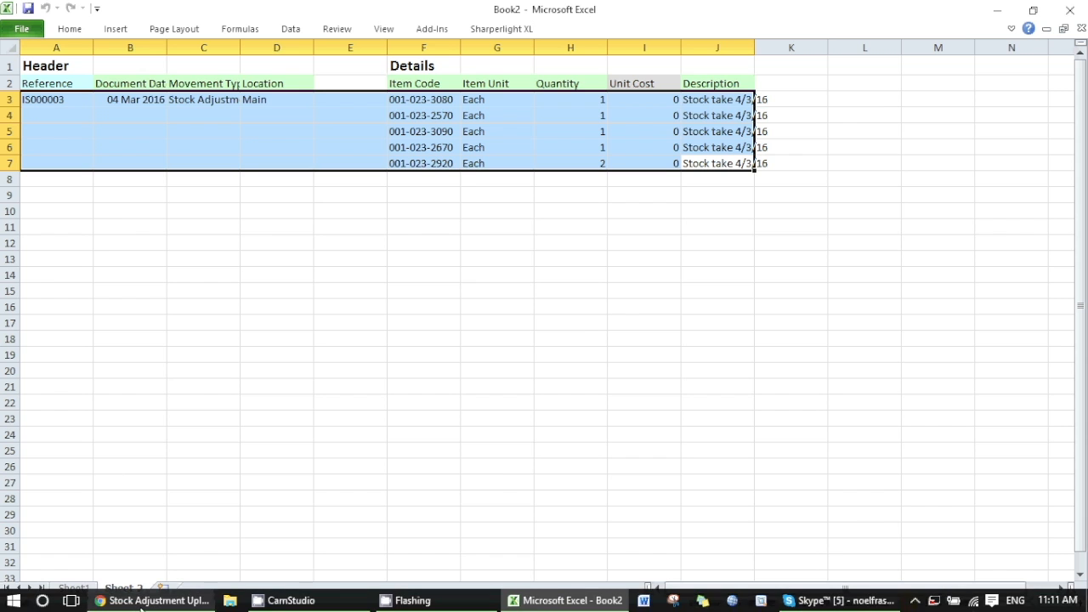
{"action": "left_click", "coordinate": [141, 601]}
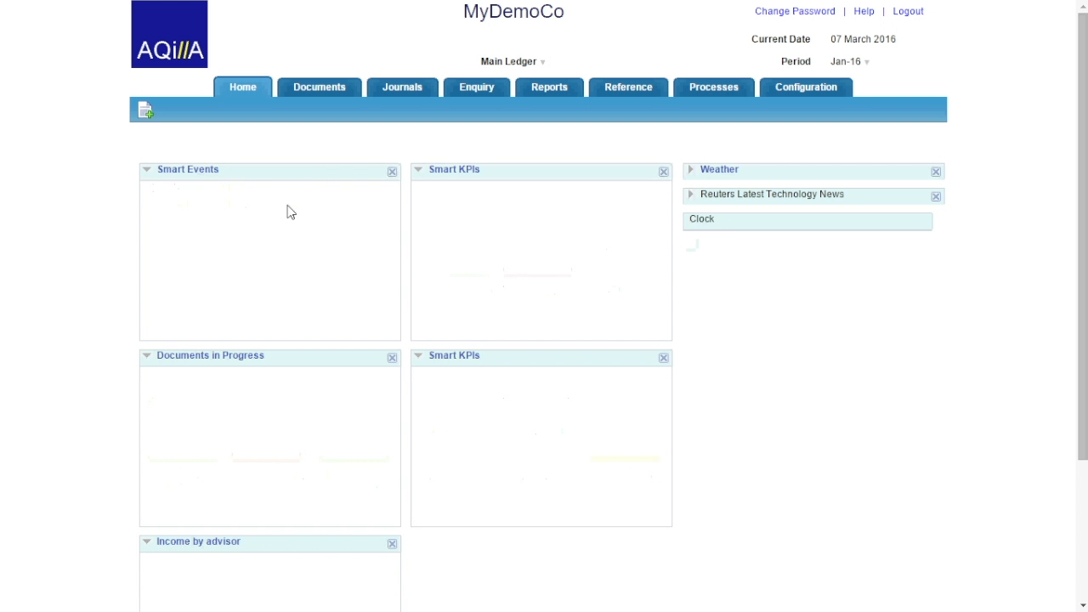
{"action": "left_click", "coordinate": [316, 92]}
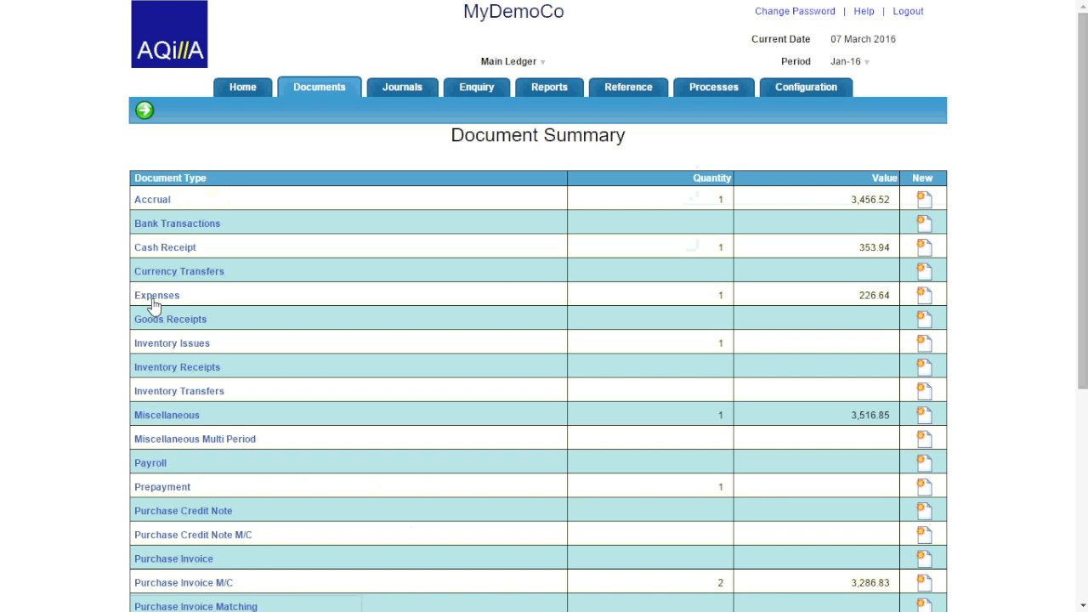
{"action": "left_click", "coordinate": [160, 344]}
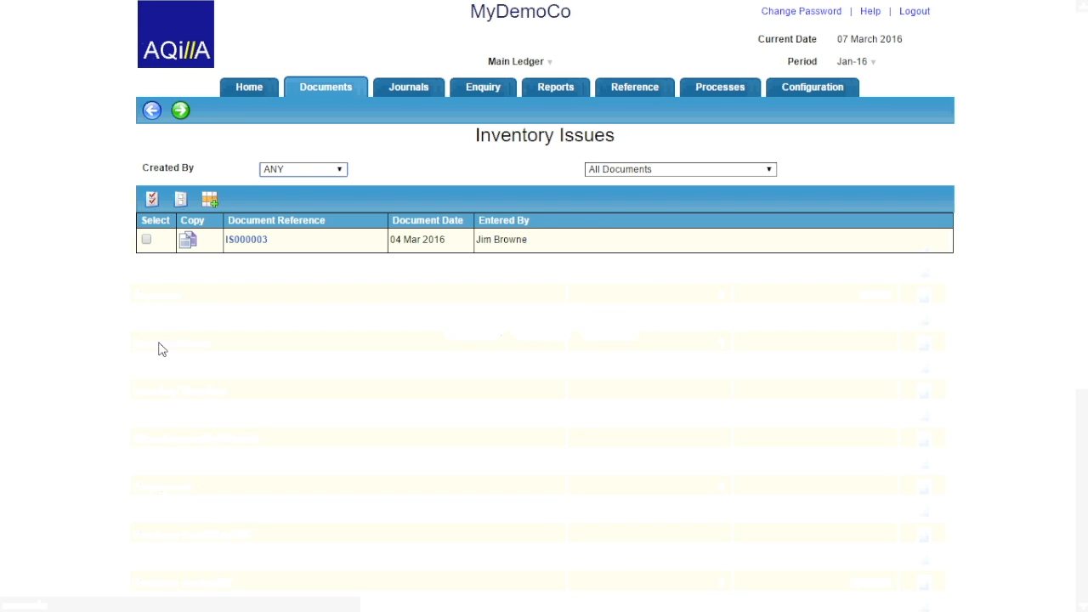
{"action": "left_click", "coordinate": [249, 241]}
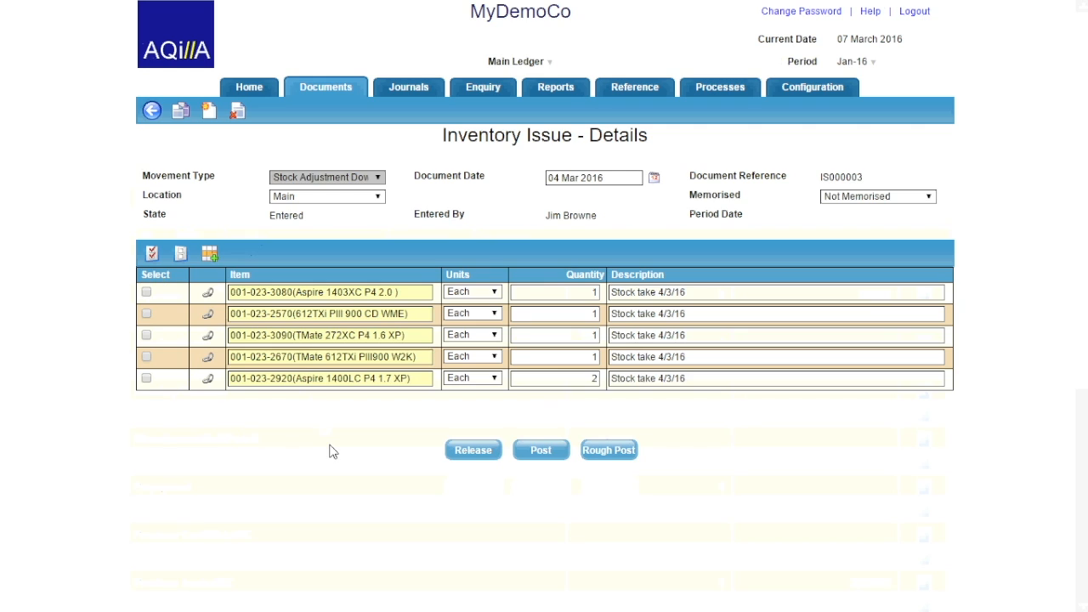